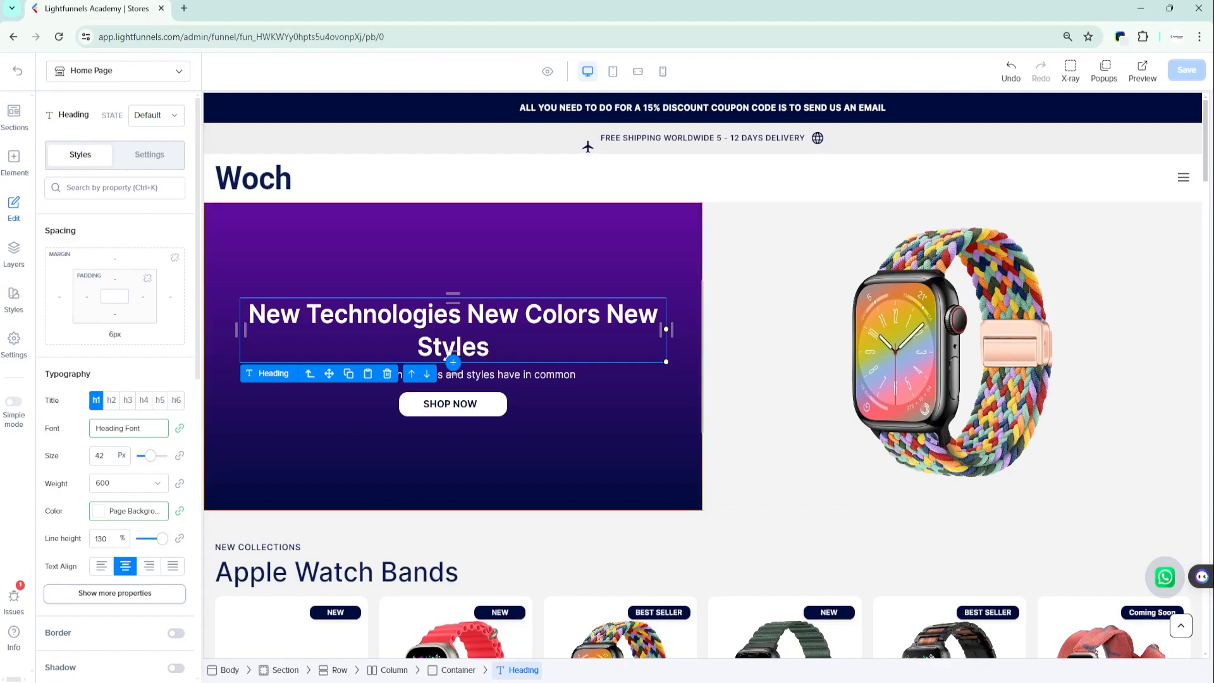
Examine the hero heading's full style properties, including the extended typography settings, and look over the home page sections below it
{"action": "scroll", "coordinate": [115, 443], "scroll_direction": "down", "scroll_amount": 1}
{"action": "scroll", "coordinate": [114, 421], "scroll_direction": "down", "scroll_amount": 1}
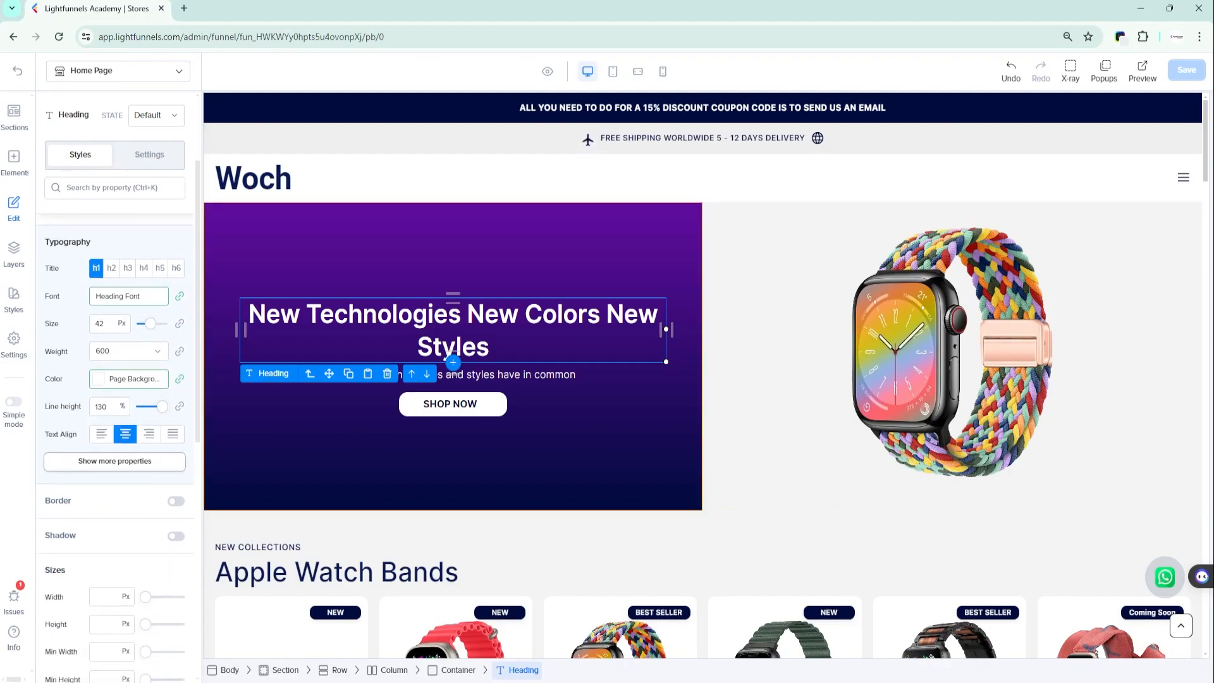
{"action": "left_click", "coordinate": [115, 415]}
{"action": "scroll", "coordinate": [114, 442], "scroll_direction": "down", "scroll_amount": 3}
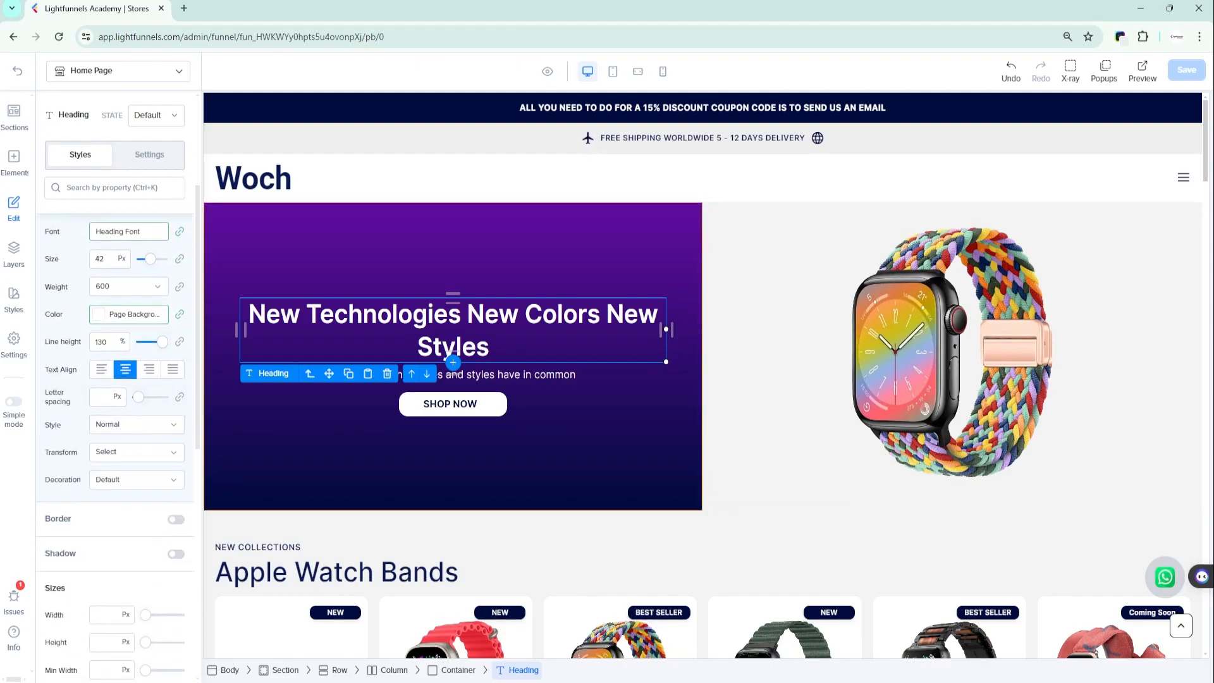
{"action": "scroll", "coordinate": [115, 442], "scroll_direction": "down", "scroll_amount": 3}
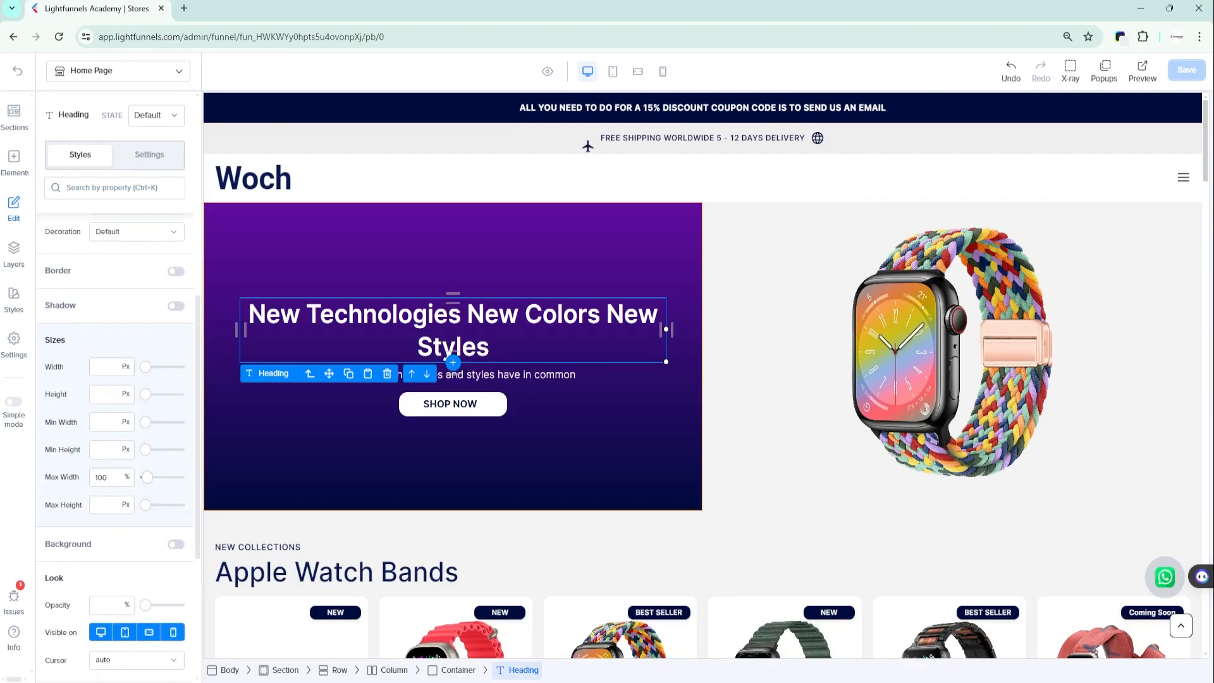
{"action": "scroll", "coordinate": [115, 442], "scroll_direction": "down", "scroll_amount": 1}
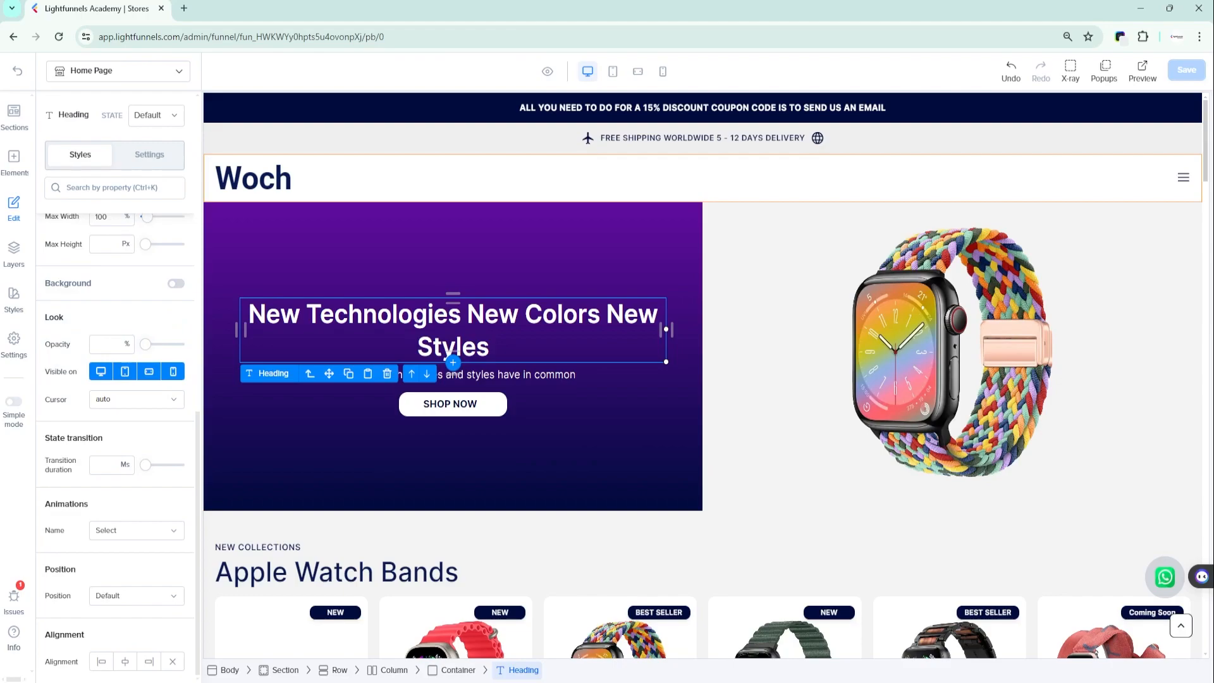
{"action": "scroll", "coordinate": [702, 373], "scroll_direction": "down", "scroll_amount": 2}
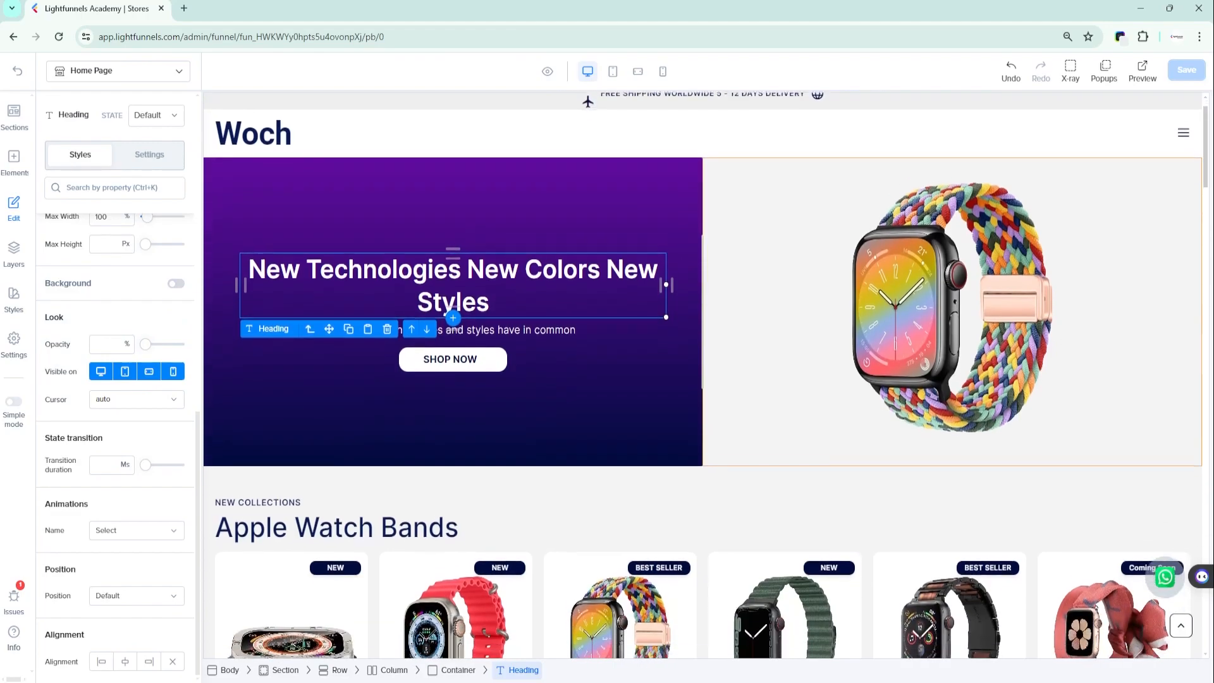
{"action": "scroll", "coordinate": [702, 373], "scroll_direction": "down", "scroll_amount": 8}
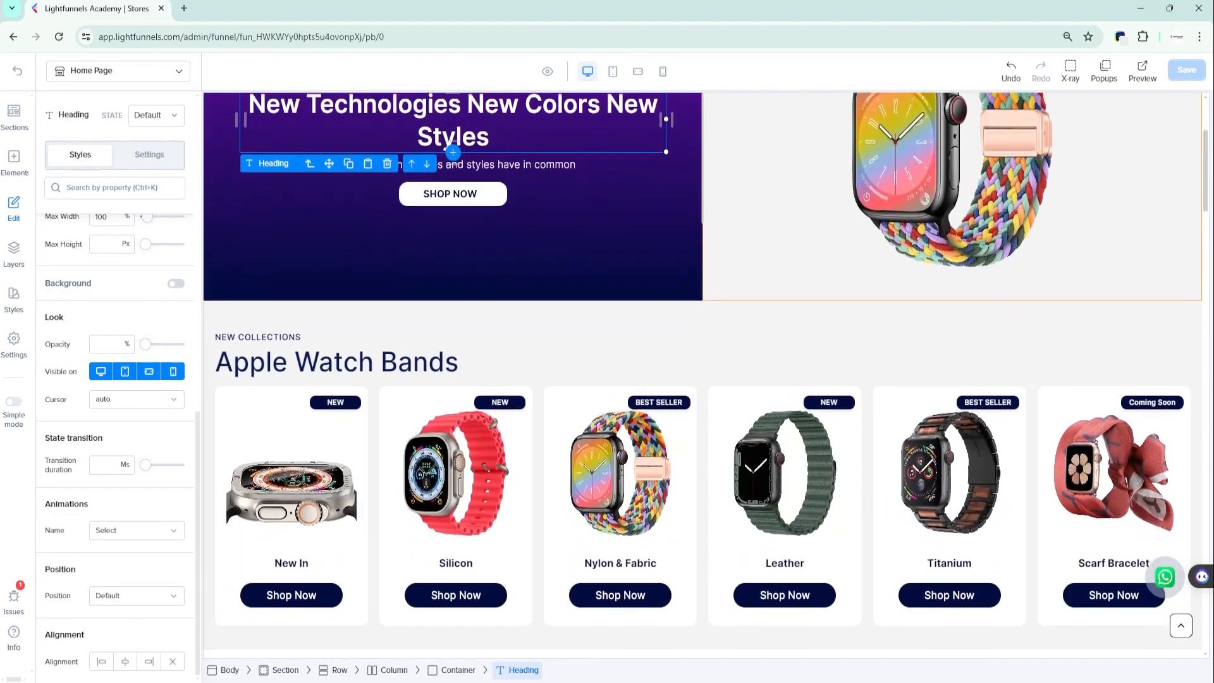
{"action": "scroll", "coordinate": [702, 373], "scroll_direction": "down", "scroll_amount": 7}
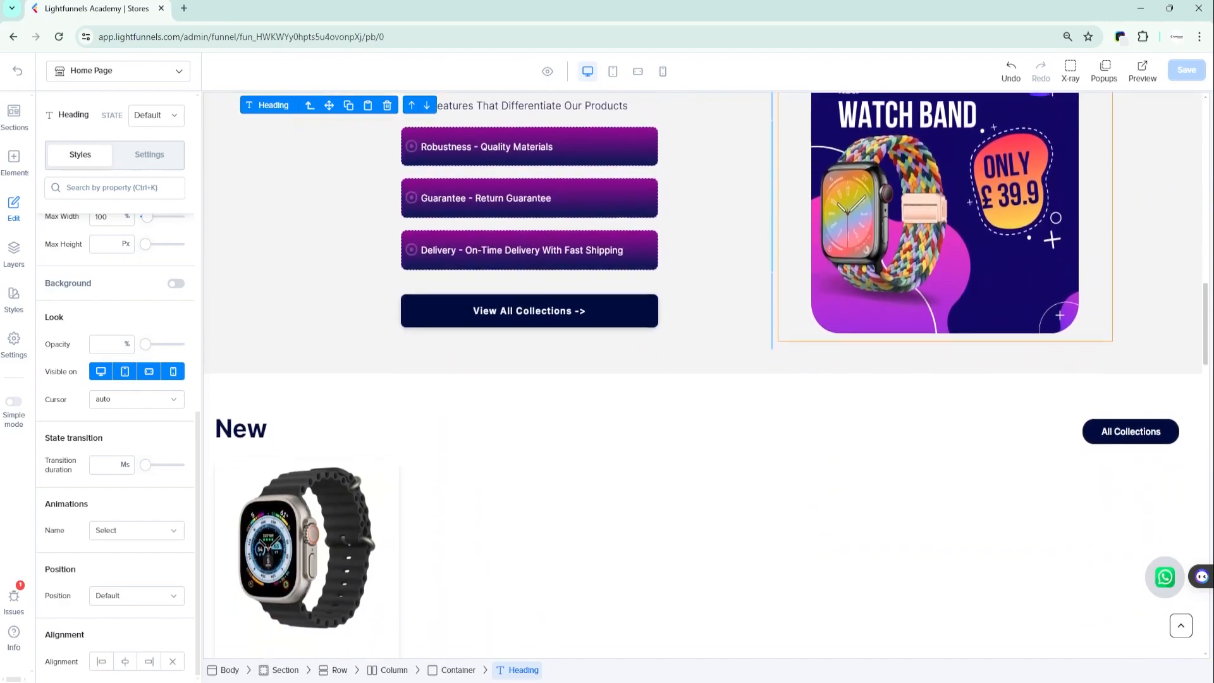
{"action": "scroll", "coordinate": [702, 373], "scroll_direction": "down", "scroll_amount": 4}
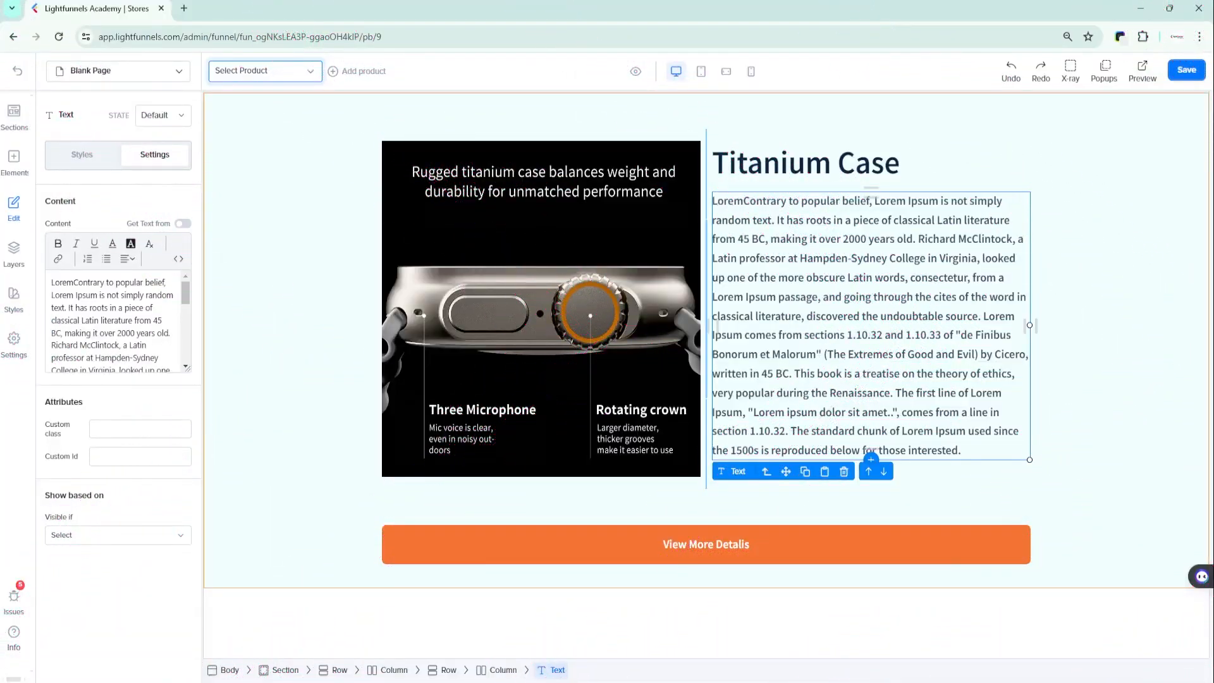
Inspect the settings of the watch image, the Titanium Case heading, the paragraph below it and the orange button
{"action": "left_click", "coordinate": [541, 308]}
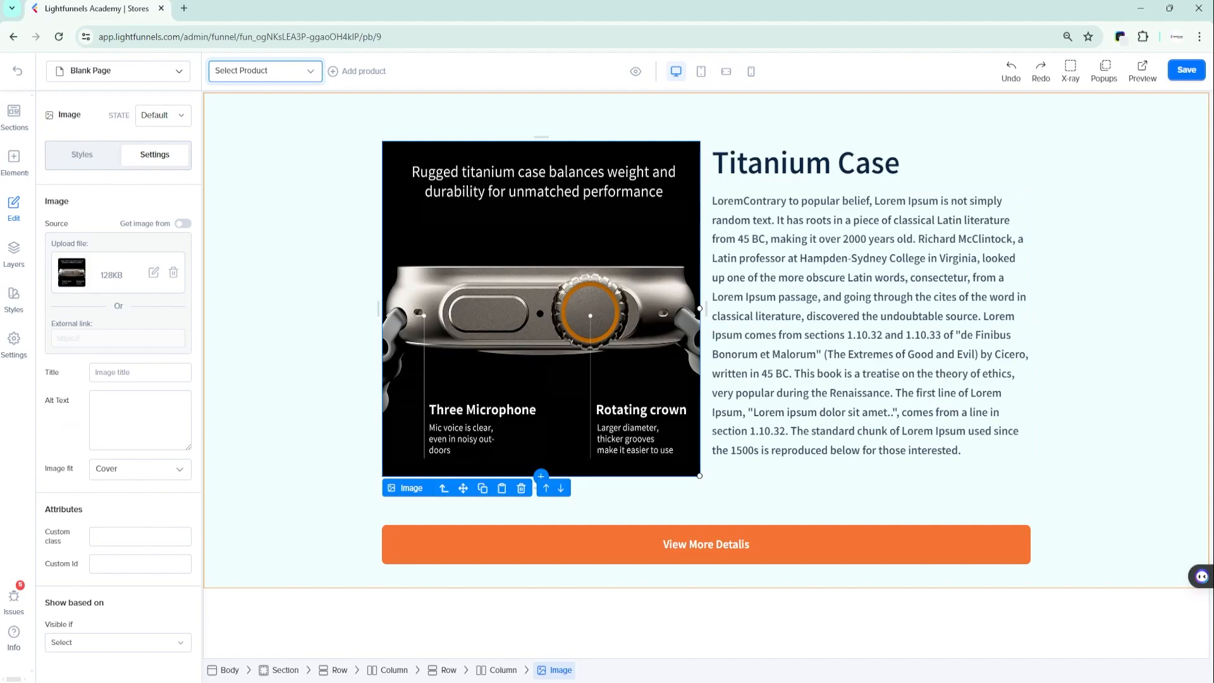
{"action": "left_click", "coordinate": [821, 163]}
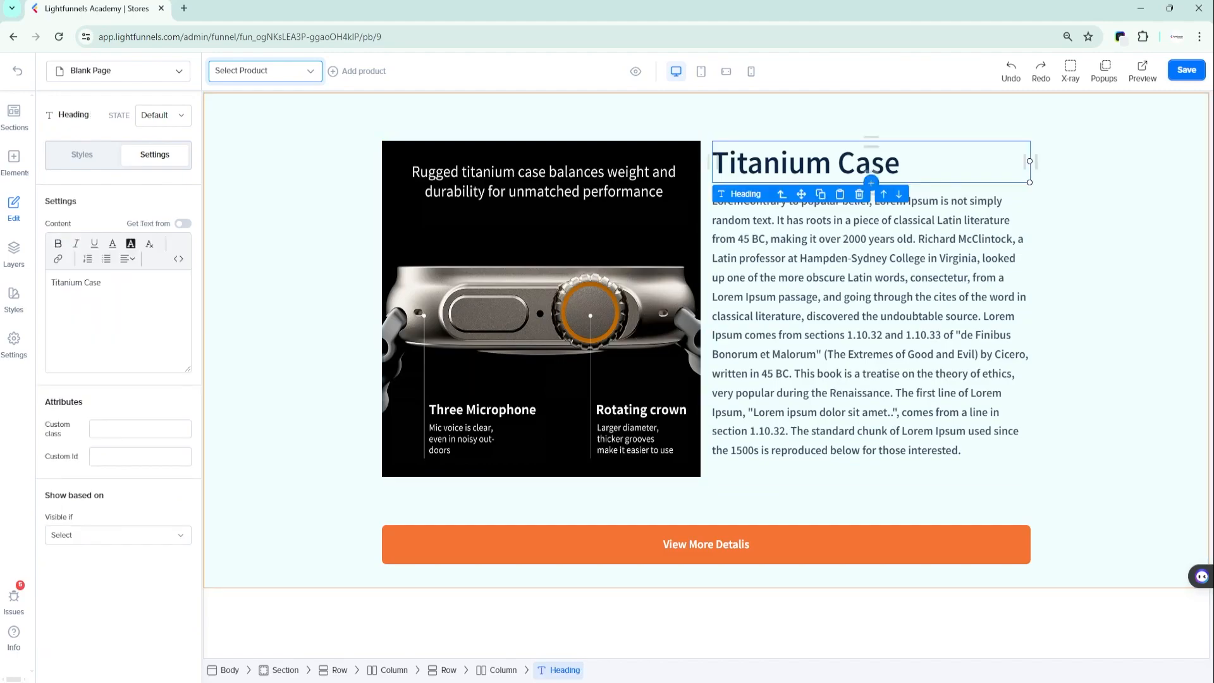
{"action": "left_click", "coordinate": [870, 450]}
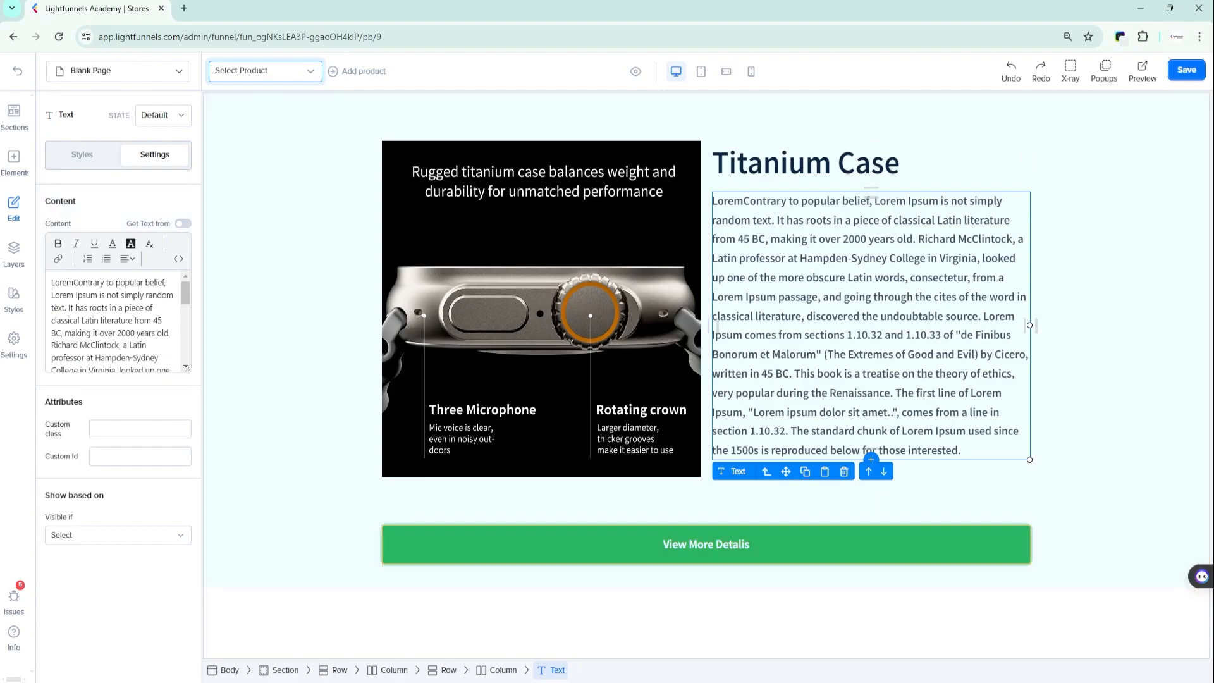
{"action": "left_click", "coordinate": [705, 545]}
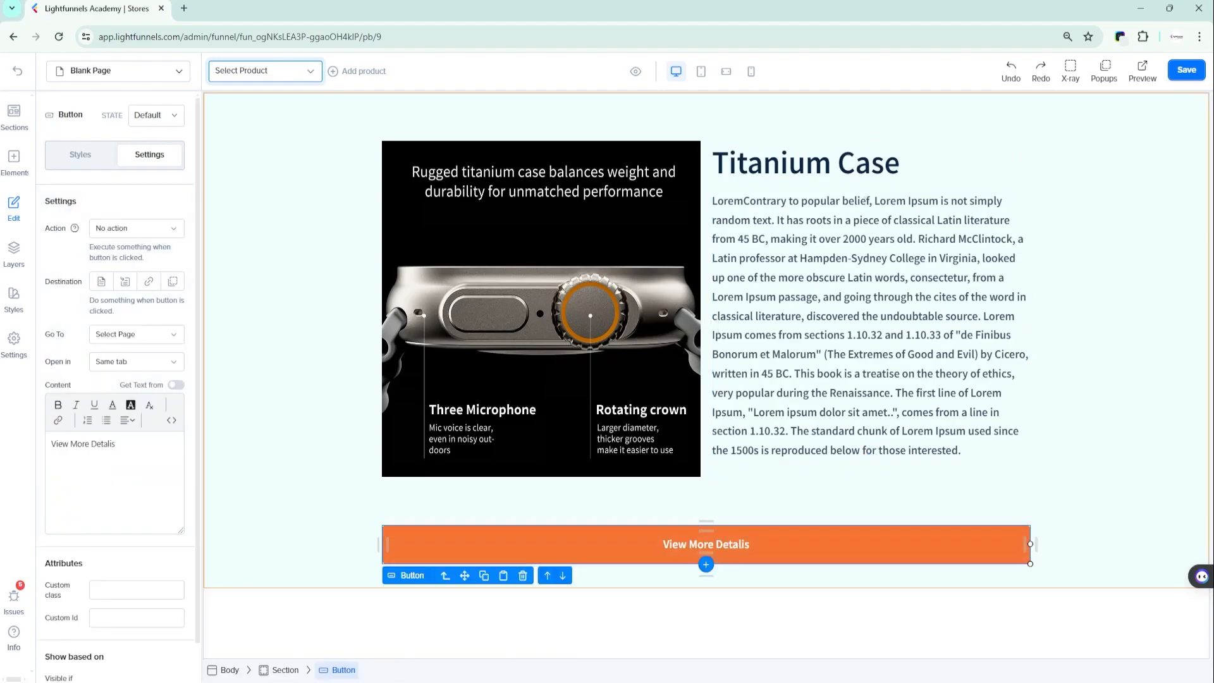
Show the paragraph's Hover and Clicked states, and return to the orange button's default settings
{"action": "left_click", "coordinate": [870, 451]}
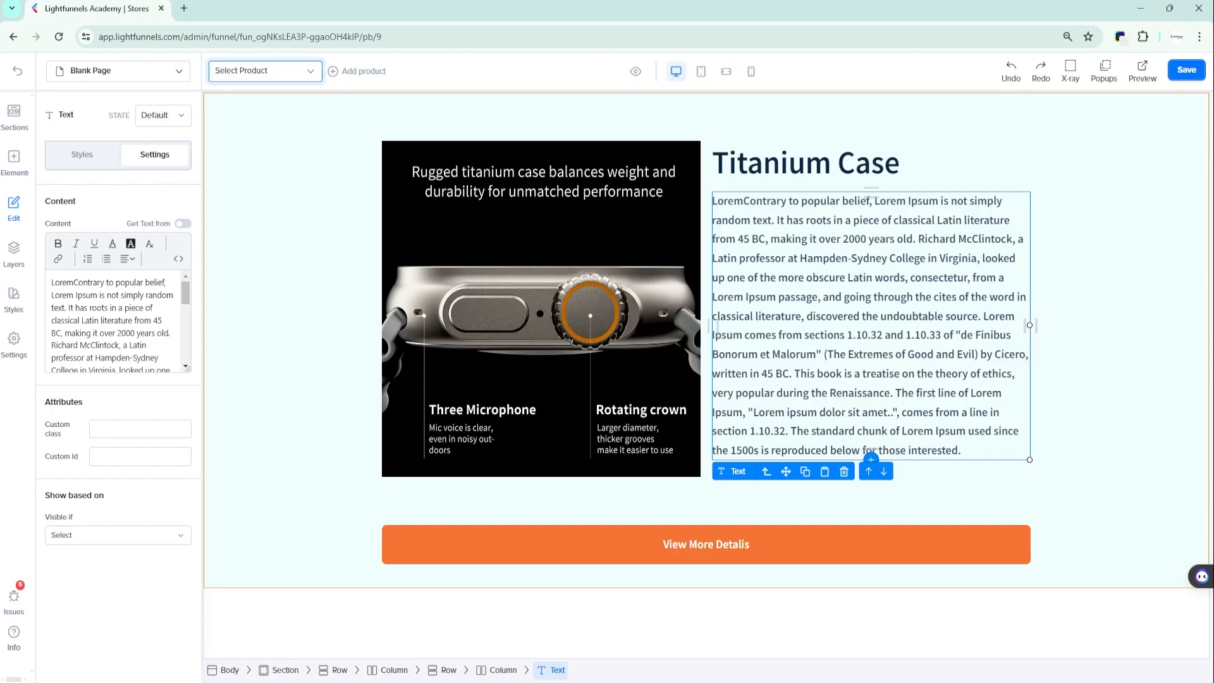
{"action": "left_click", "coordinate": [163, 116]}
{"action": "left_click", "coordinate": [154, 164]}
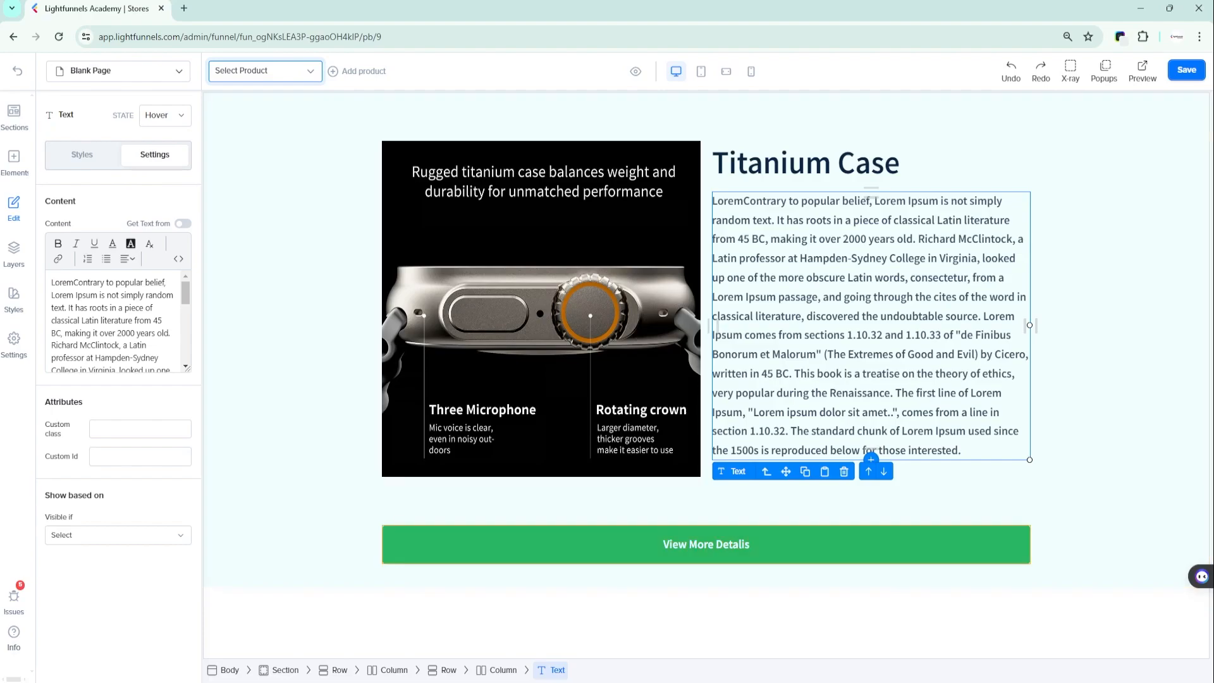
{"action": "left_click", "coordinate": [163, 115]}
{"action": "left_click", "coordinate": [154, 189]}
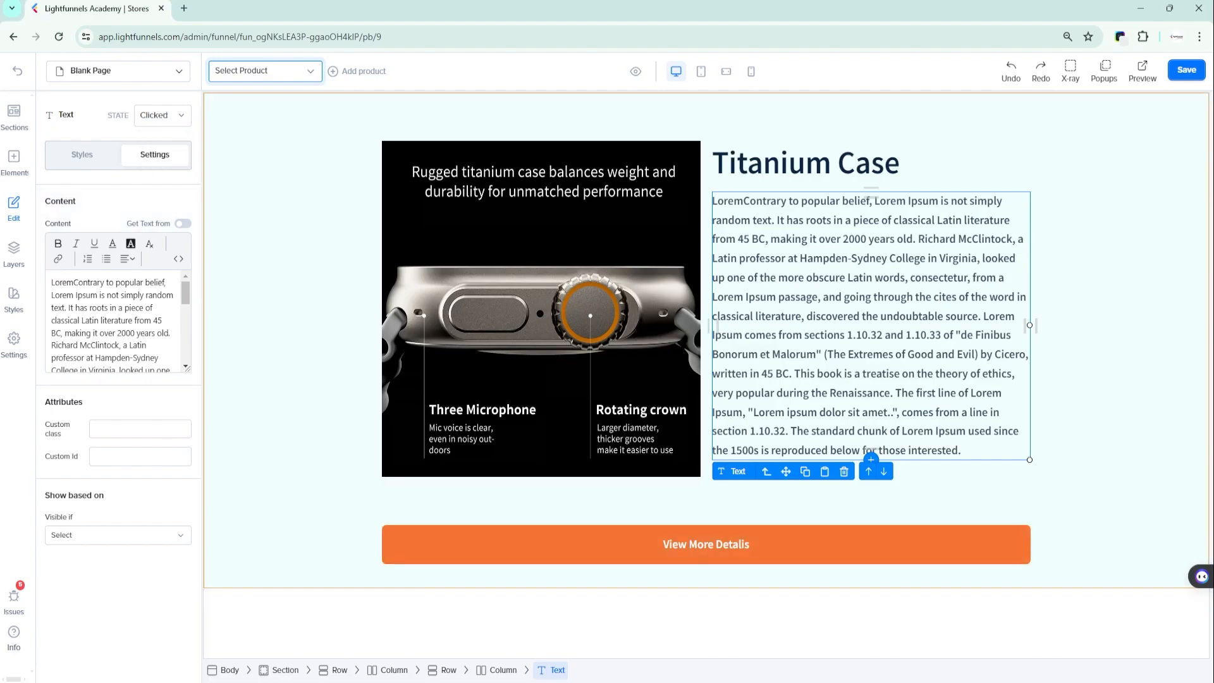
{"action": "left_click", "coordinate": [706, 547]}
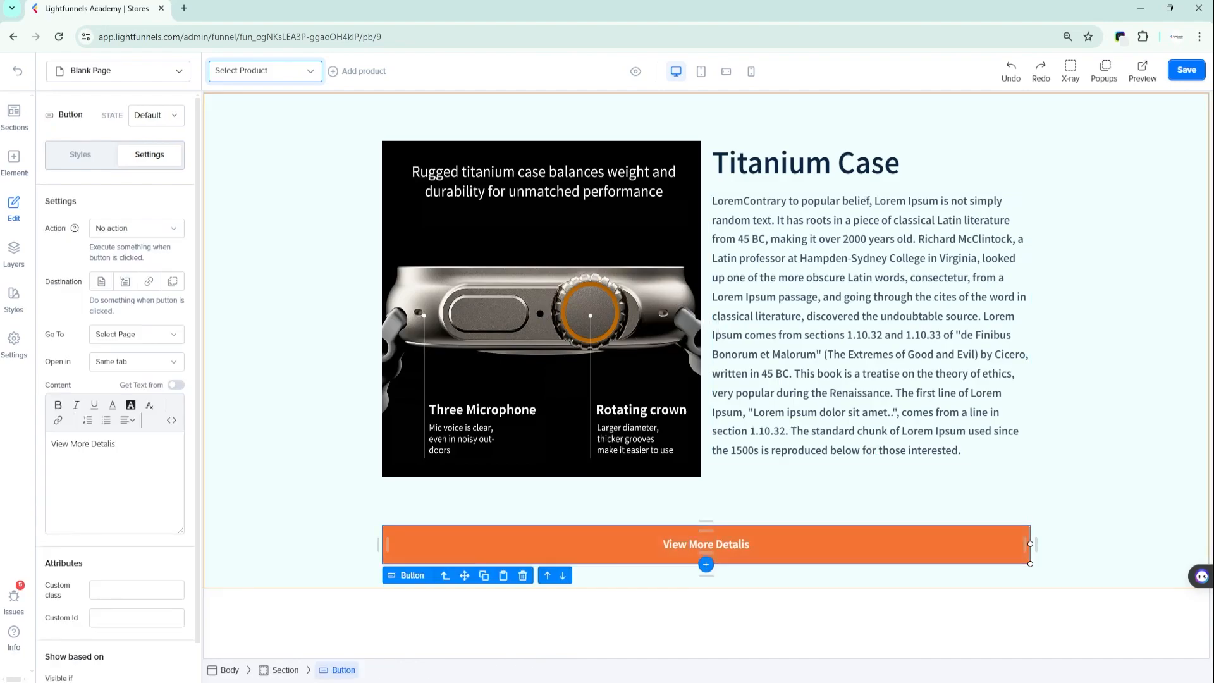
Set the margin of the paragraph below Titanium Case to 10 px and adjust its left padding
{"action": "left_click", "coordinate": [871, 450]}
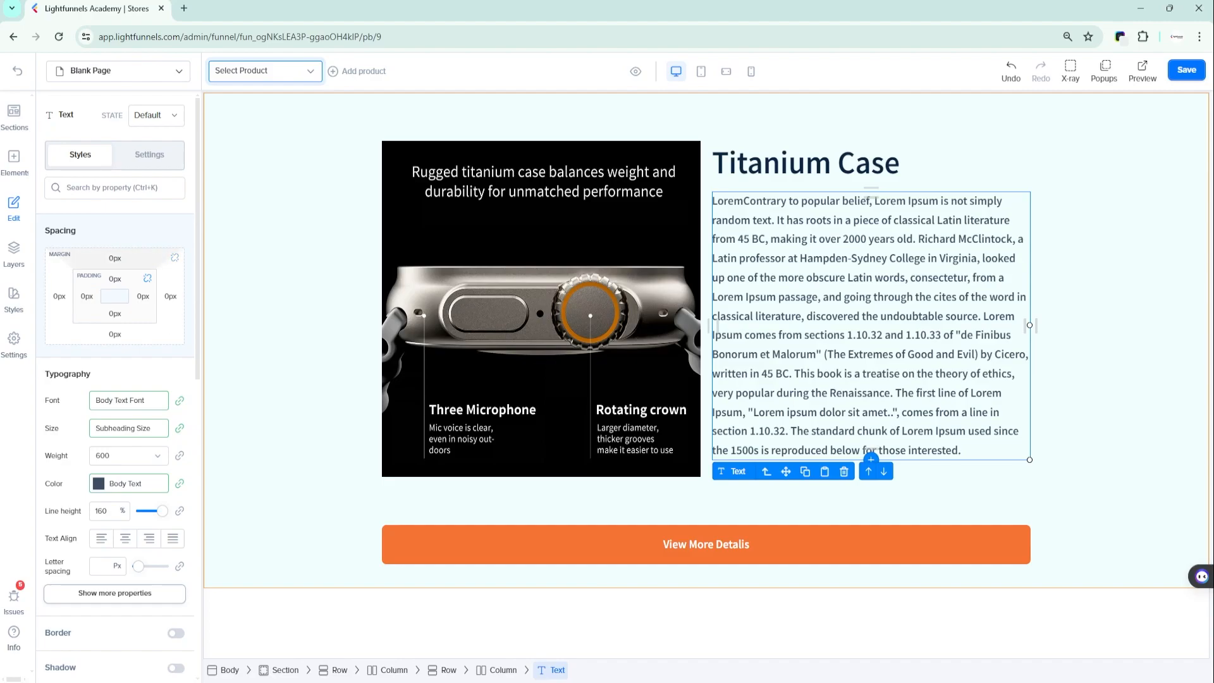
{"action": "left_click", "coordinate": [116, 258]}
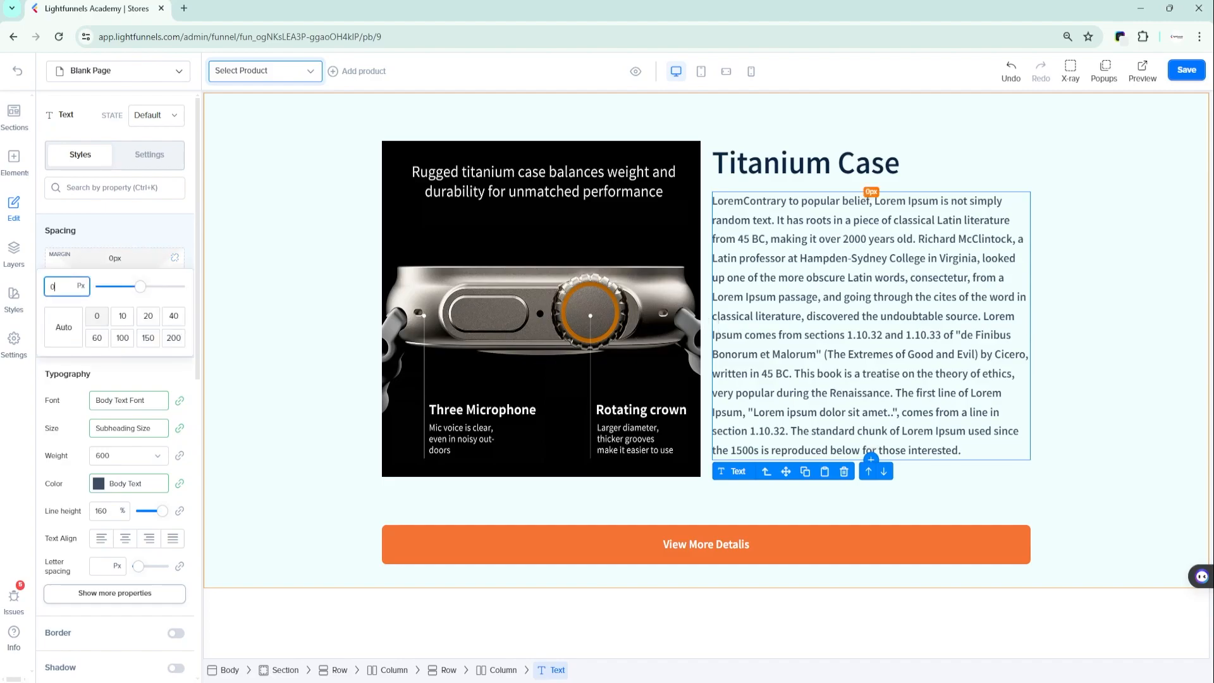
{"action": "left_click", "coordinate": [148, 316]}
{"action": "left_click", "coordinate": [173, 316]}
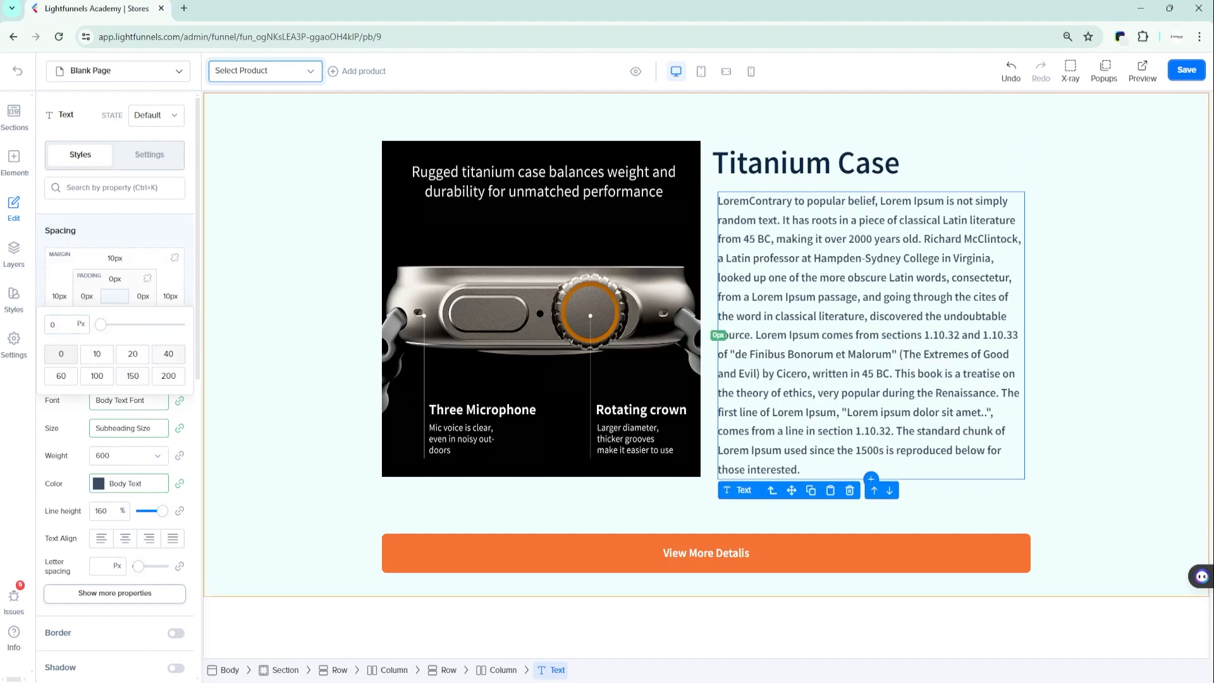
{"action": "left_click", "coordinate": [168, 354]}
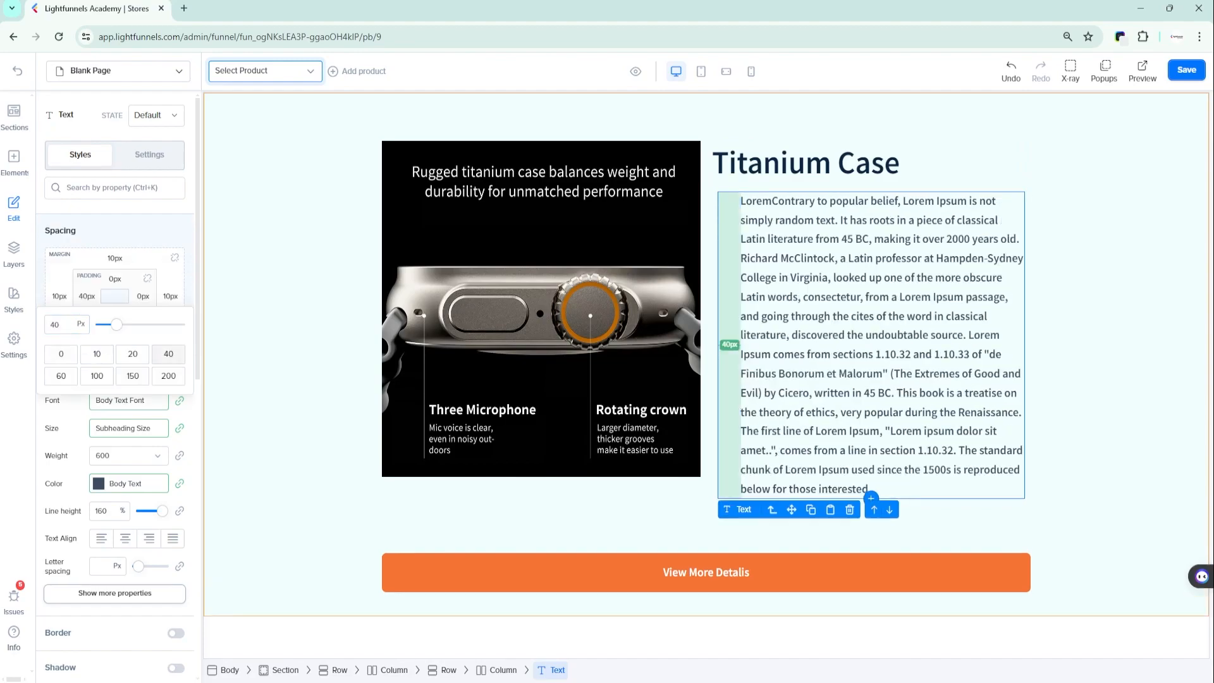
{"action": "left_click", "coordinate": [133, 353]}
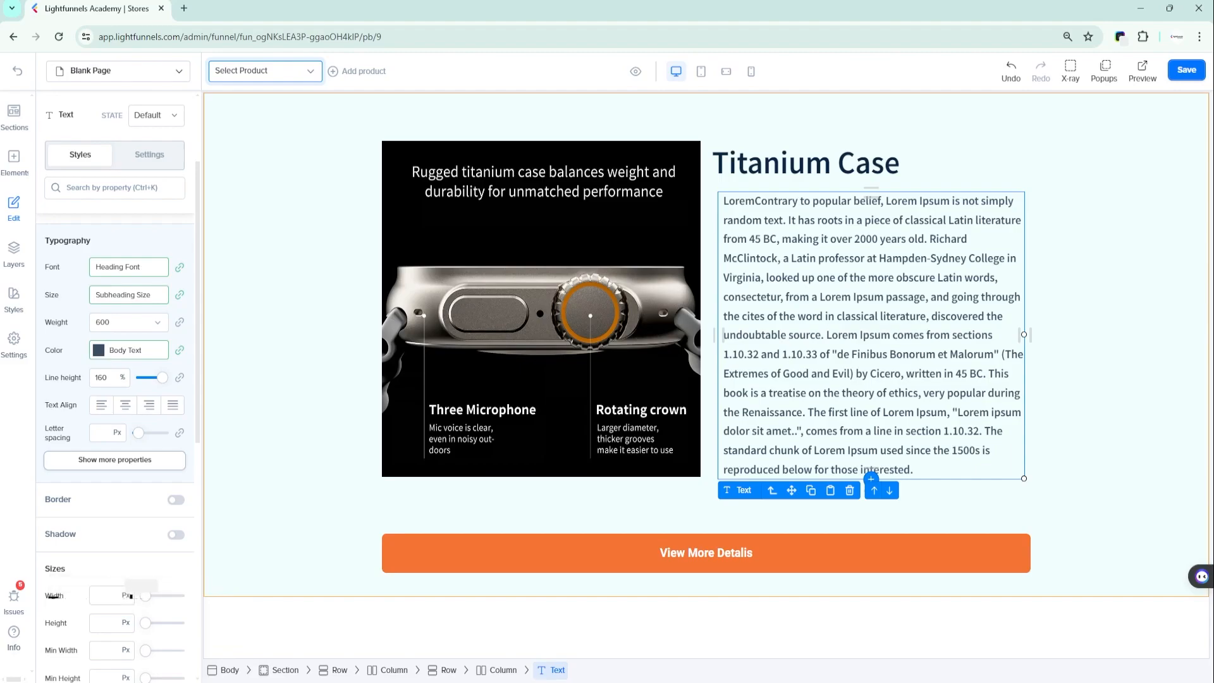
Apply the Body Text Font style to the paragraph and unlink its size from the funnel style, using 21 px
{"action": "left_click", "coordinate": [129, 267]}
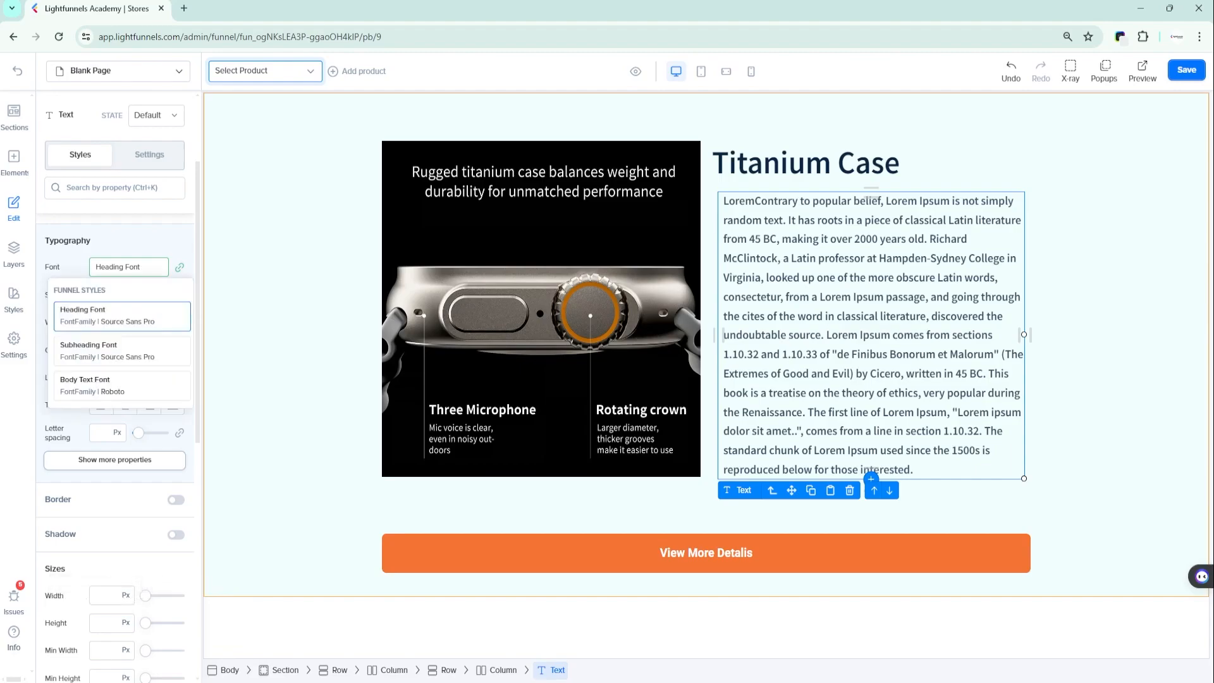
{"action": "left_click", "coordinate": [127, 385]}
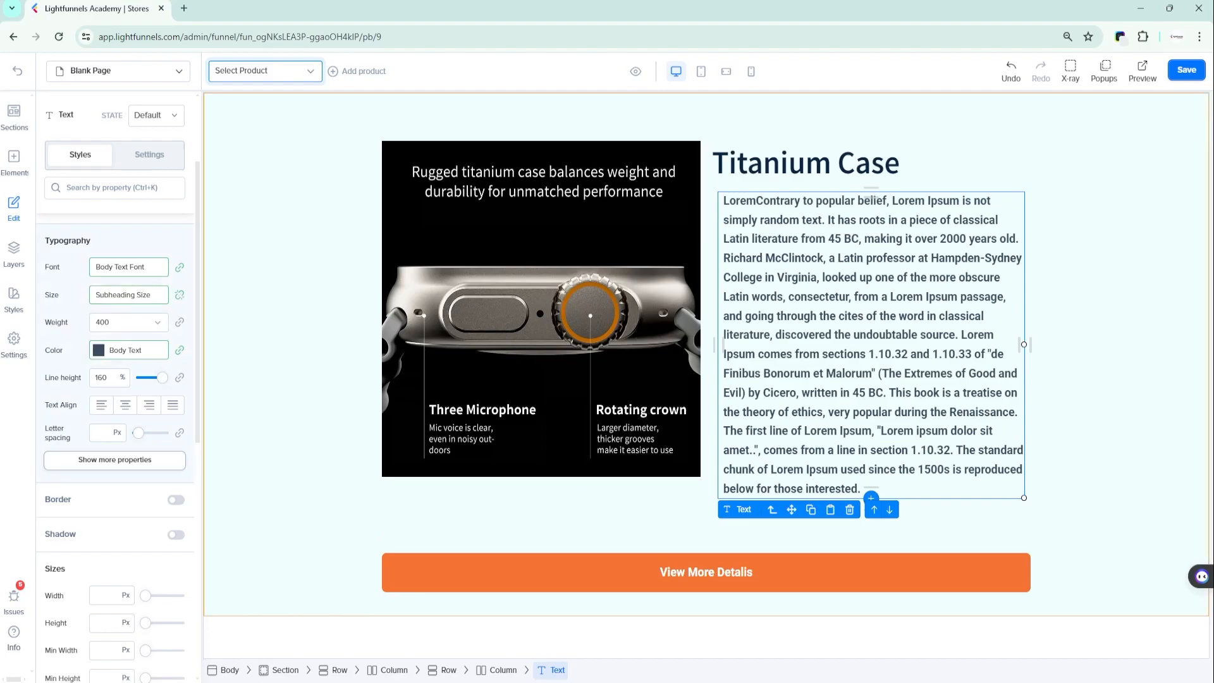
{"action": "left_click", "coordinate": [180, 294]}
Try font weights 700 and 300 on the paragraph and set the weight to 500
{"action": "left_click", "coordinate": [129, 323]}
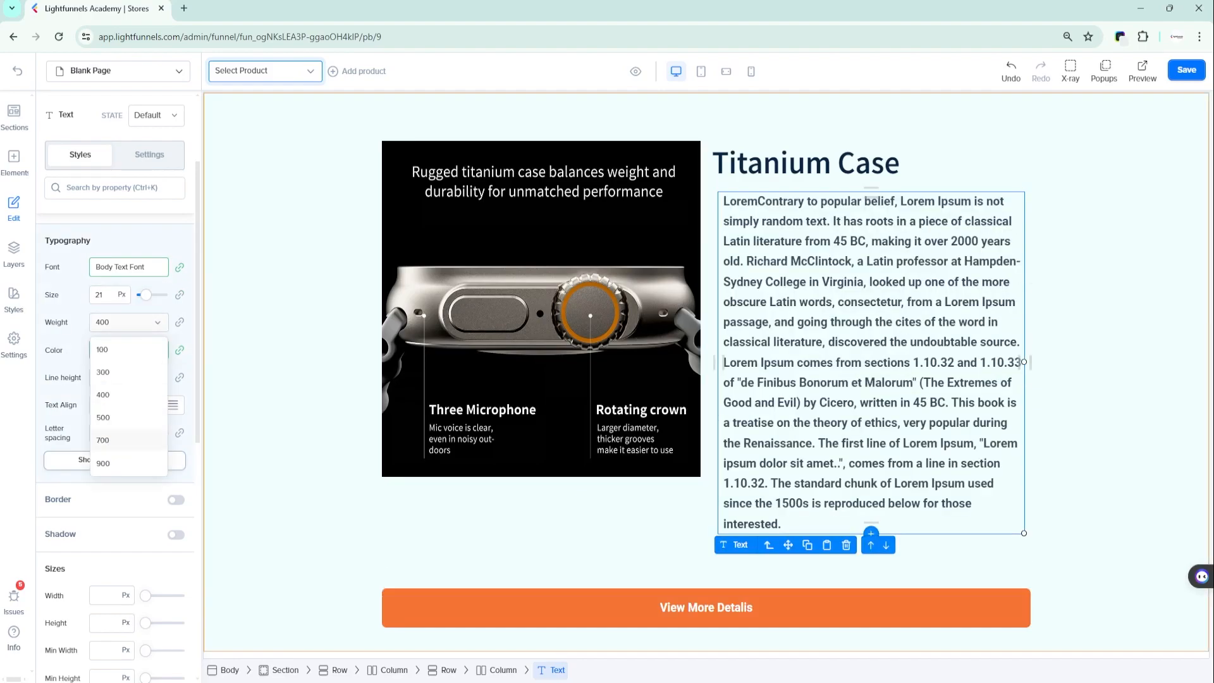
{"action": "left_click", "coordinate": [127, 440]}
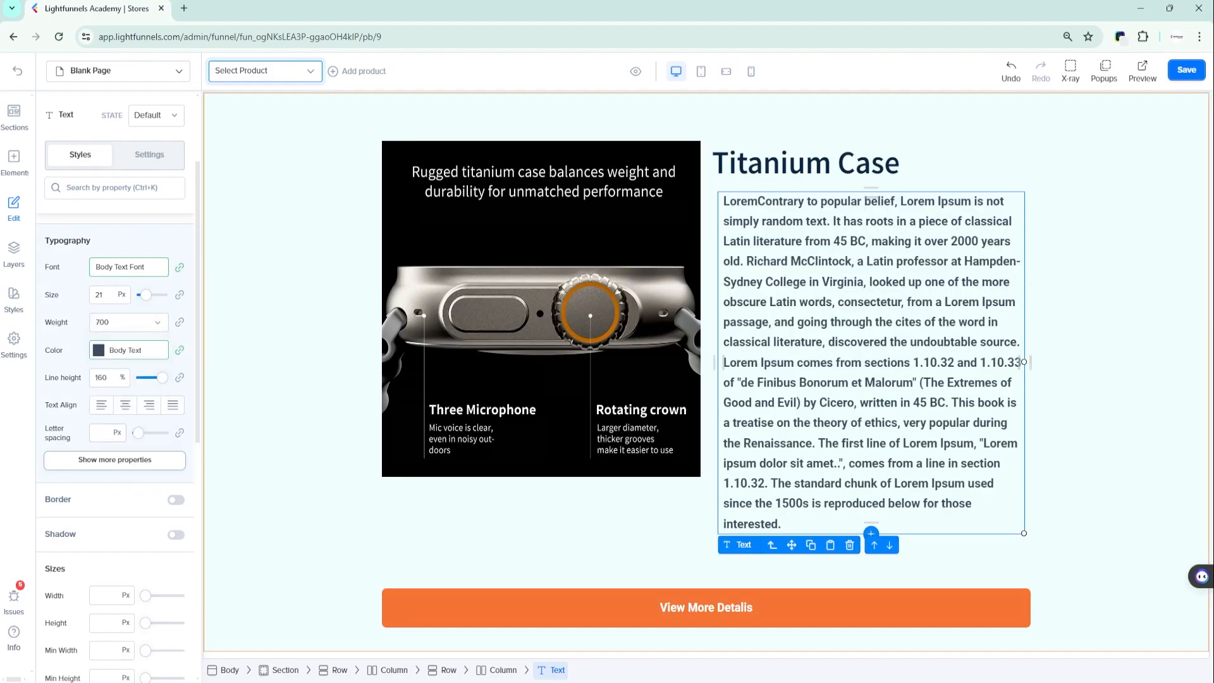
{"action": "left_click", "coordinate": [129, 322]}
{"action": "left_click", "coordinate": [126, 372]}
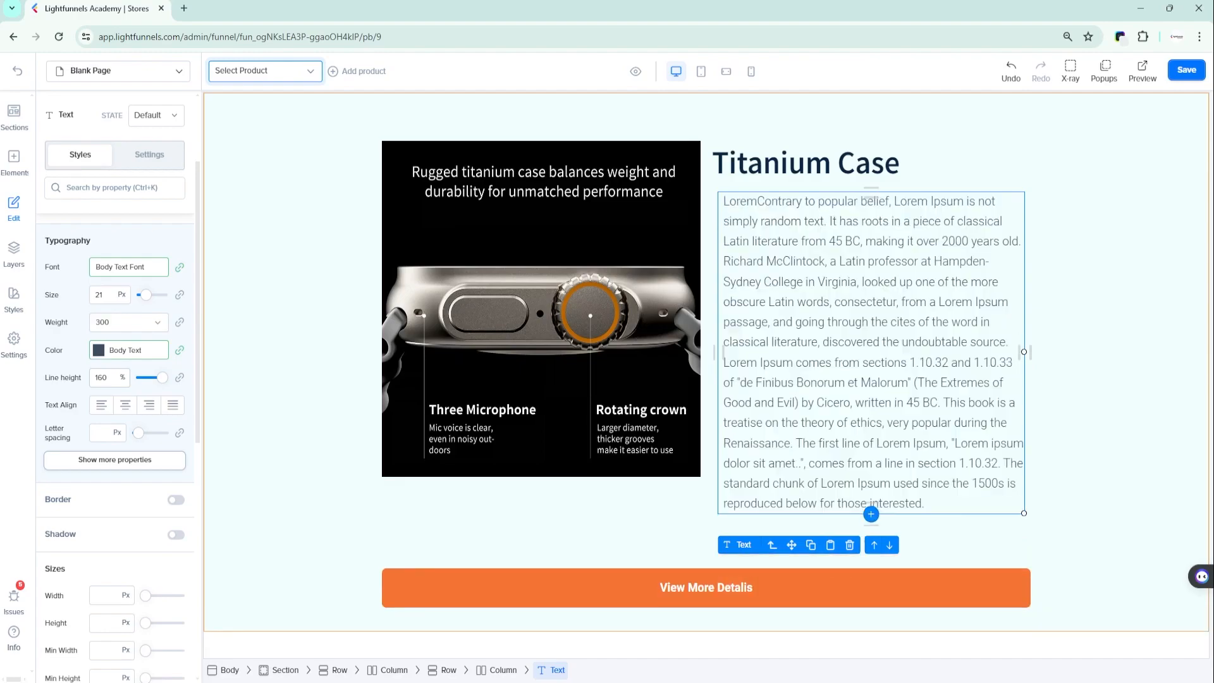
{"action": "left_click", "coordinate": [129, 322]}
{"action": "left_click", "coordinate": [127, 418]}
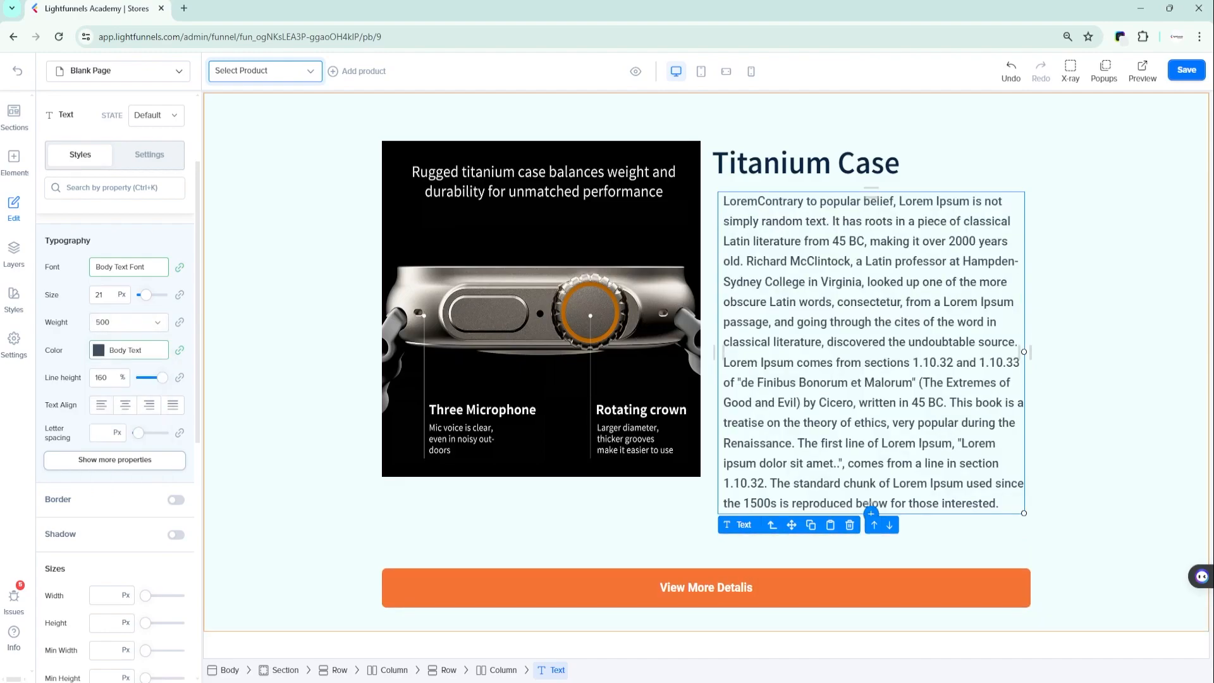
Reveal the paragraph's additional typography properties and choose options for its style and transform
{"action": "left_click", "coordinate": [114, 460]}
{"action": "left_click", "coordinate": [136, 461]}
{"action": "left_click", "coordinate": [109, 487]}
{"action": "left_click", "coordinate": [136, 488]}
{"action": "left_click", "coordinate": [115, 514]}
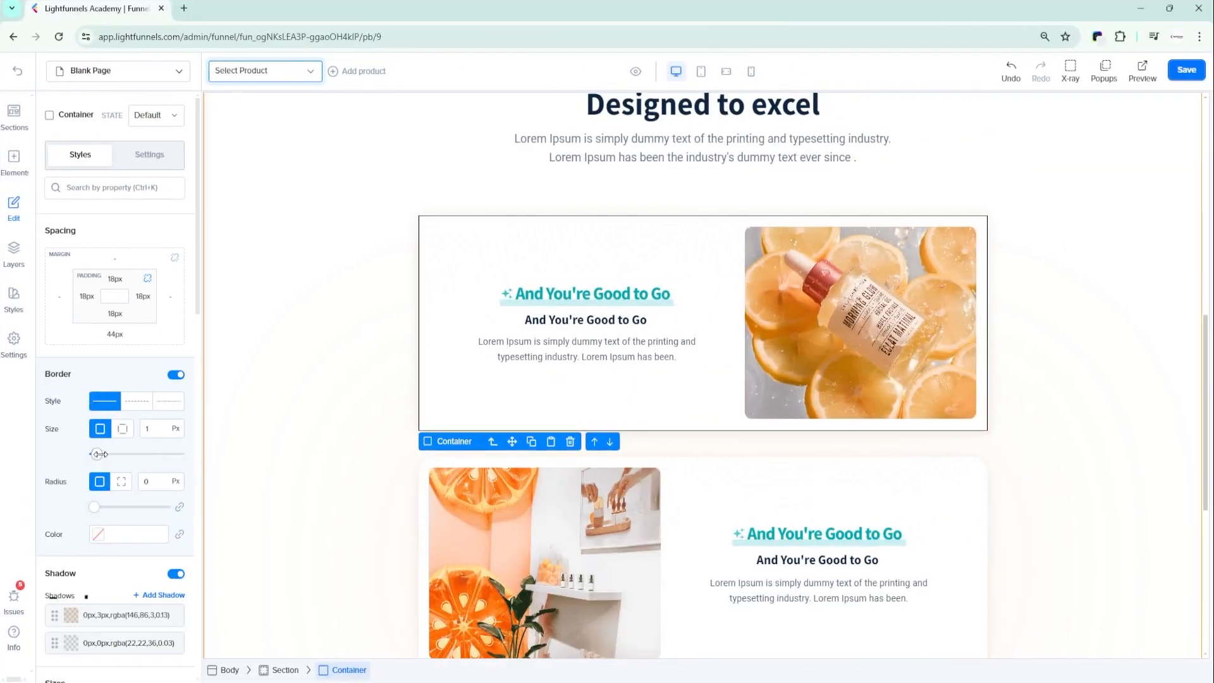
Set the upper container's border to 2 px with a 16 px radius, try the dashed style and return to solid
{"action": "left_click_drag", "start_coordinate": [99, 454], "coordinate": [102, 455]}
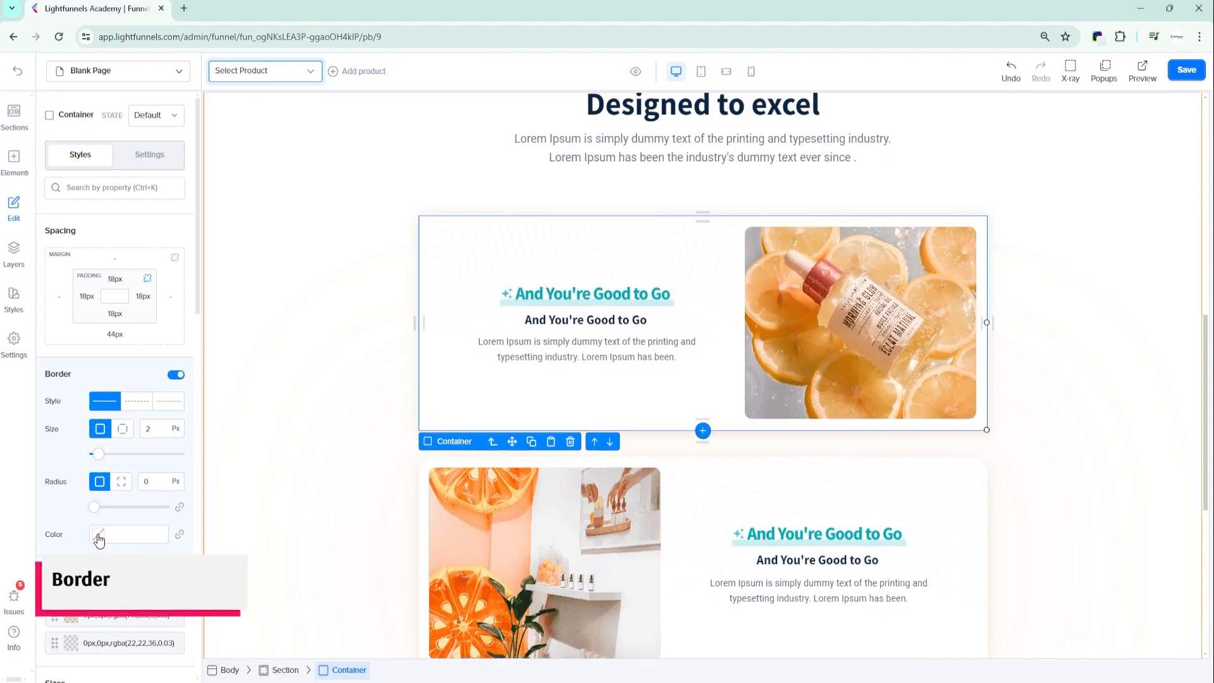
{"action": "left_click_drag", "start_coordinate": [94, 507], "coordinate": [108, 508]}
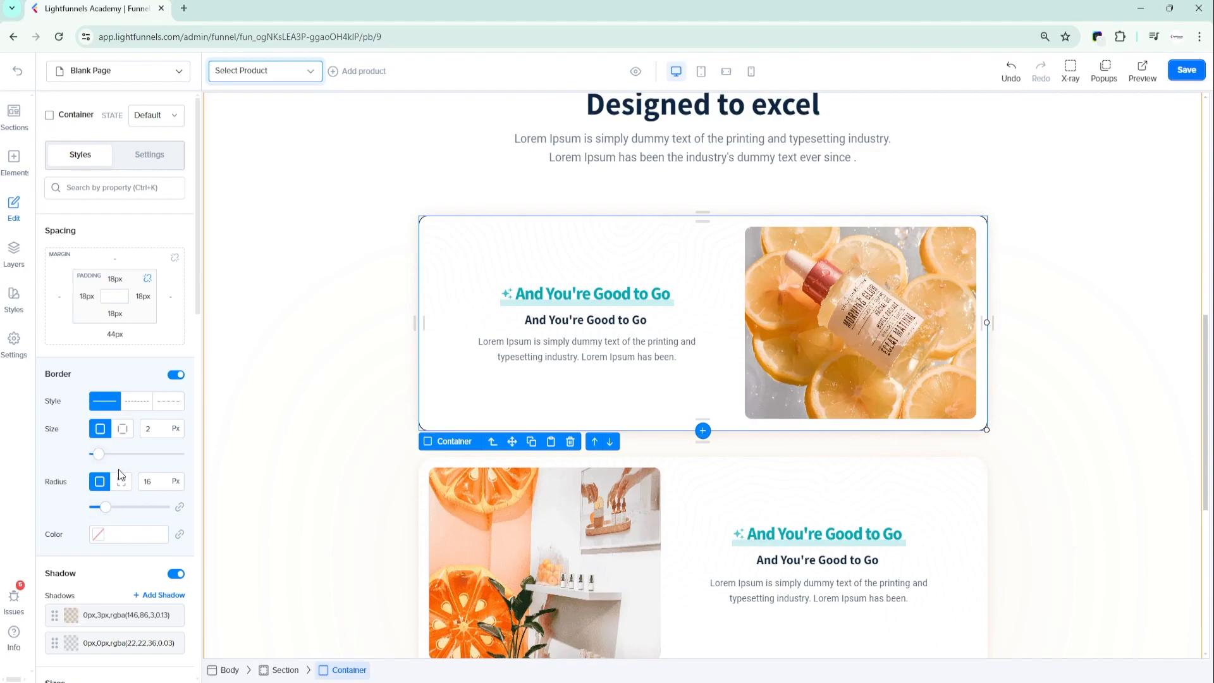
{"action": "left_click", "coordinate": [144, 402]}
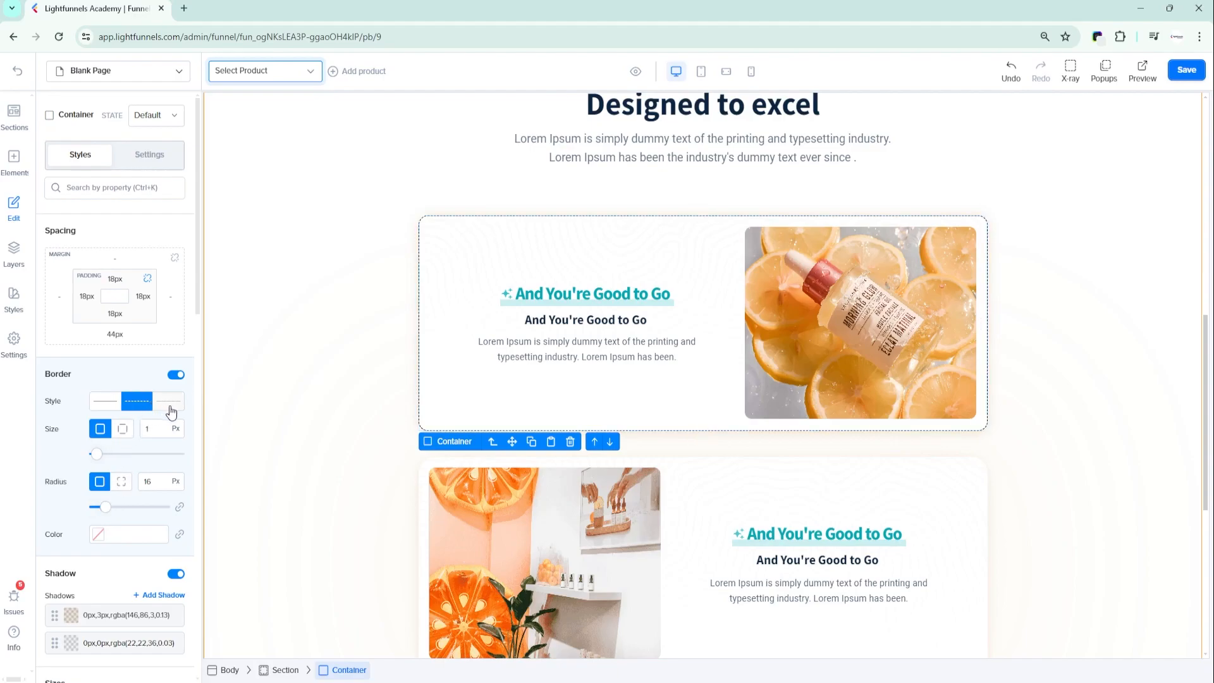
{"action": "left_click", "coordinate": [110, 405]}
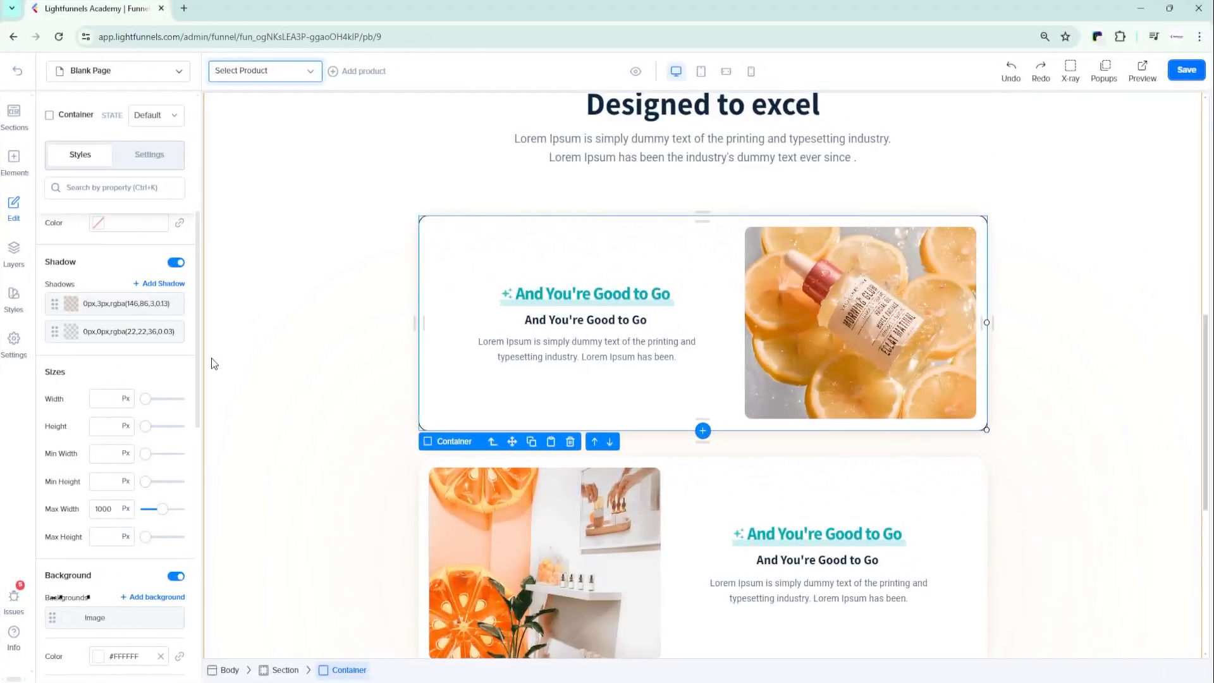
Recolour the upper container's first shadow with Title Text (#0A2540) and adjust its offset and blur
{"action": "left_click", "coordinate": [117, 303]}
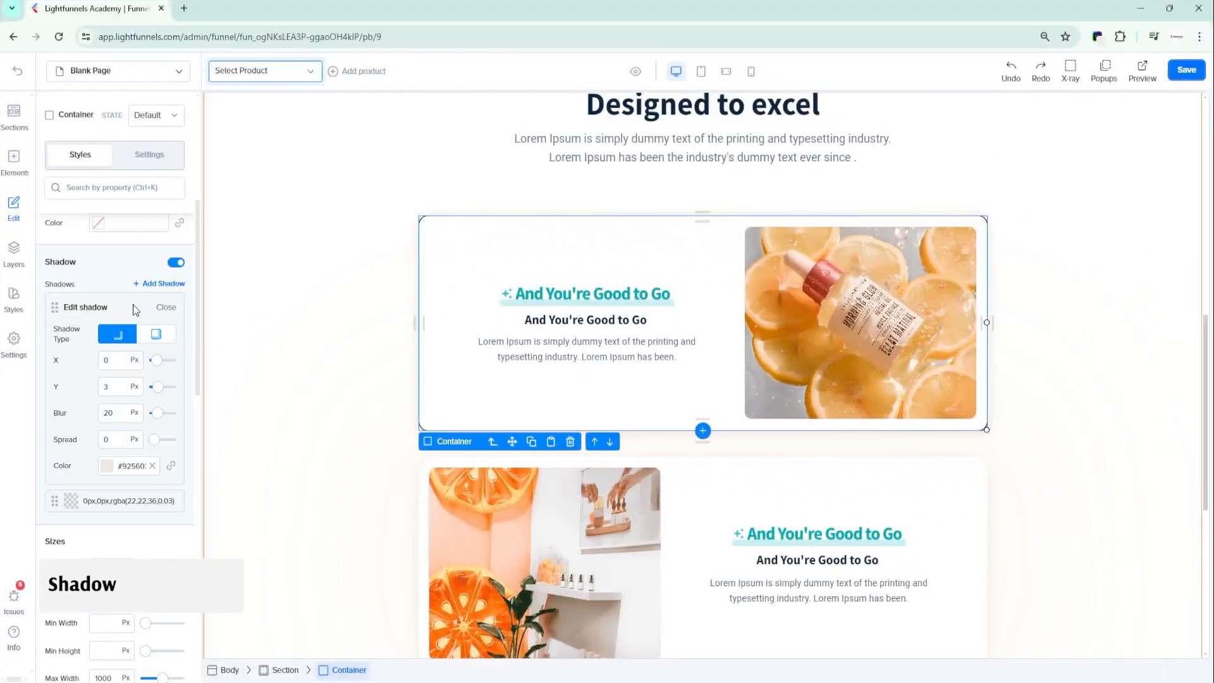
{"action": "left_click", "coordinate": [106, 466]}
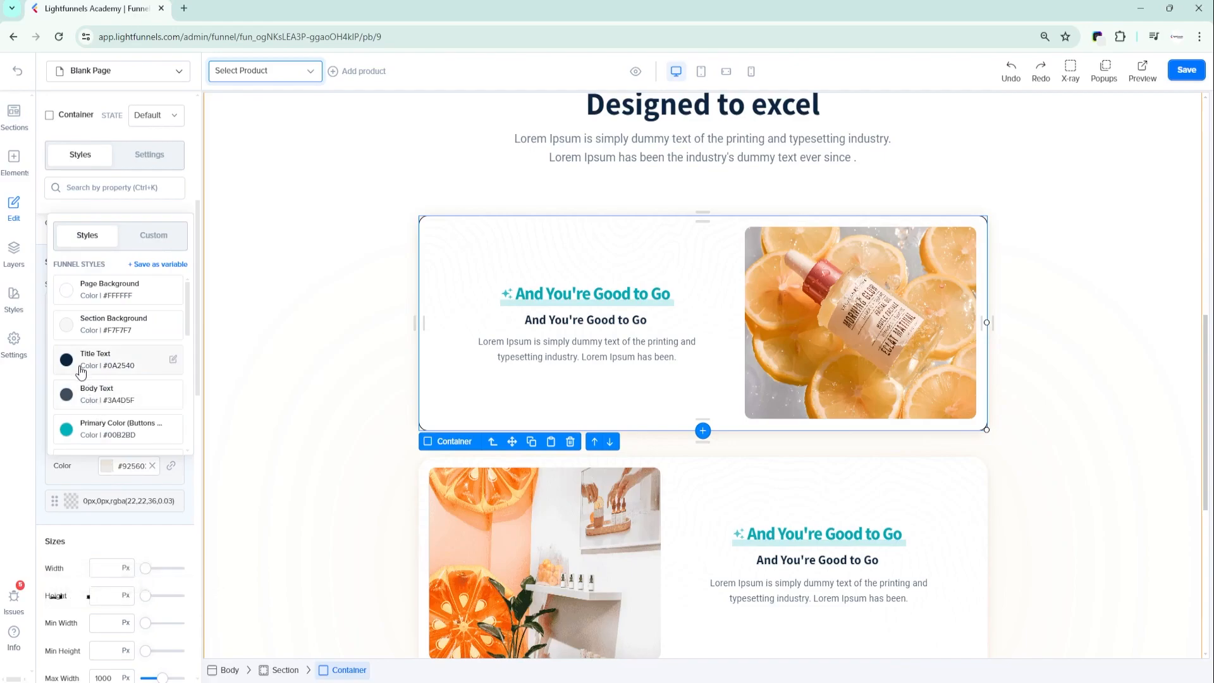
{"action": "left_click", "coordinate": [74, 365]}
{"action": "left_click_drag", "start_coordinate": [156, 360], "coordinate": [159, 412]}
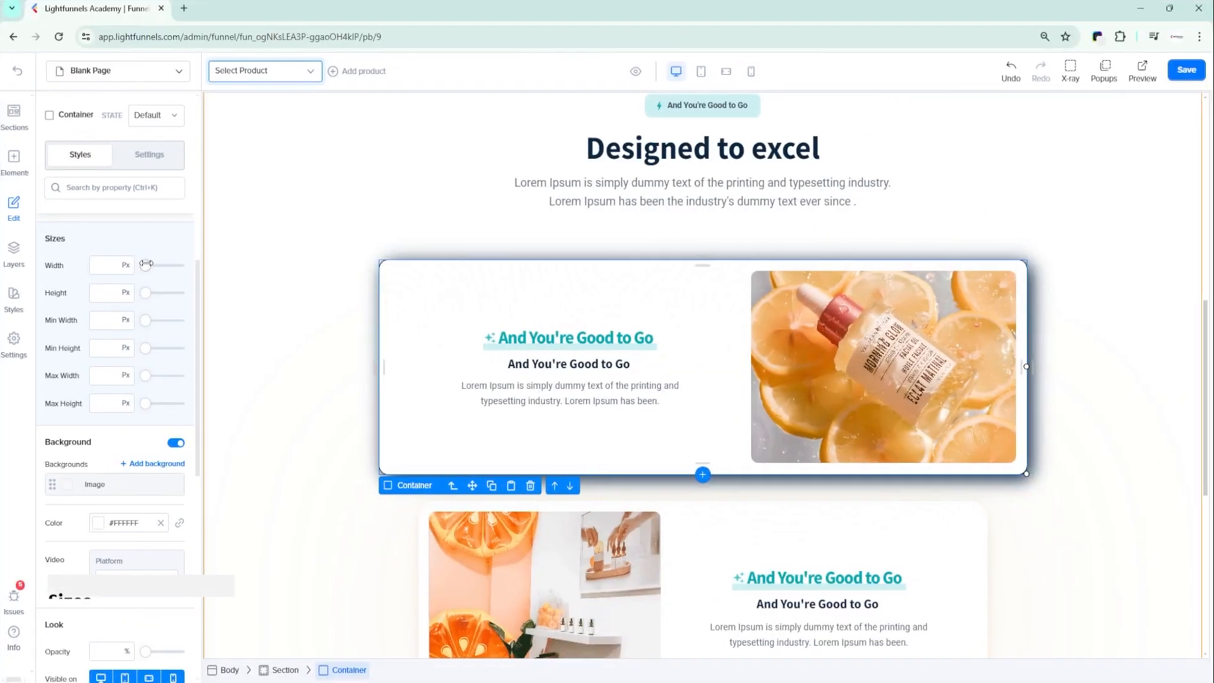
Adjust the upper container's width and height
{"action": "left_click_drag", "start_coordinate": [145, 265], "coordinate": [152, 293]}
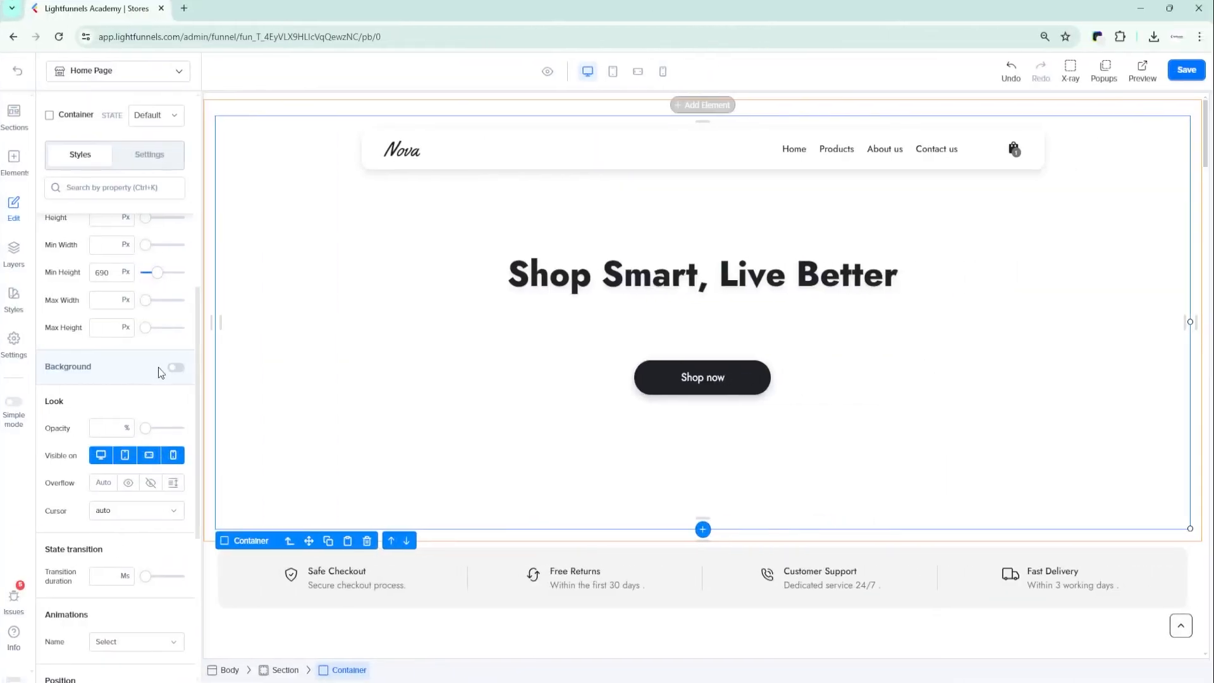
Enable the hero container's background on the Home Page and add an image layer showing the orange leather sofa
{"action": "left_click", "coordinate": [175, 368]}
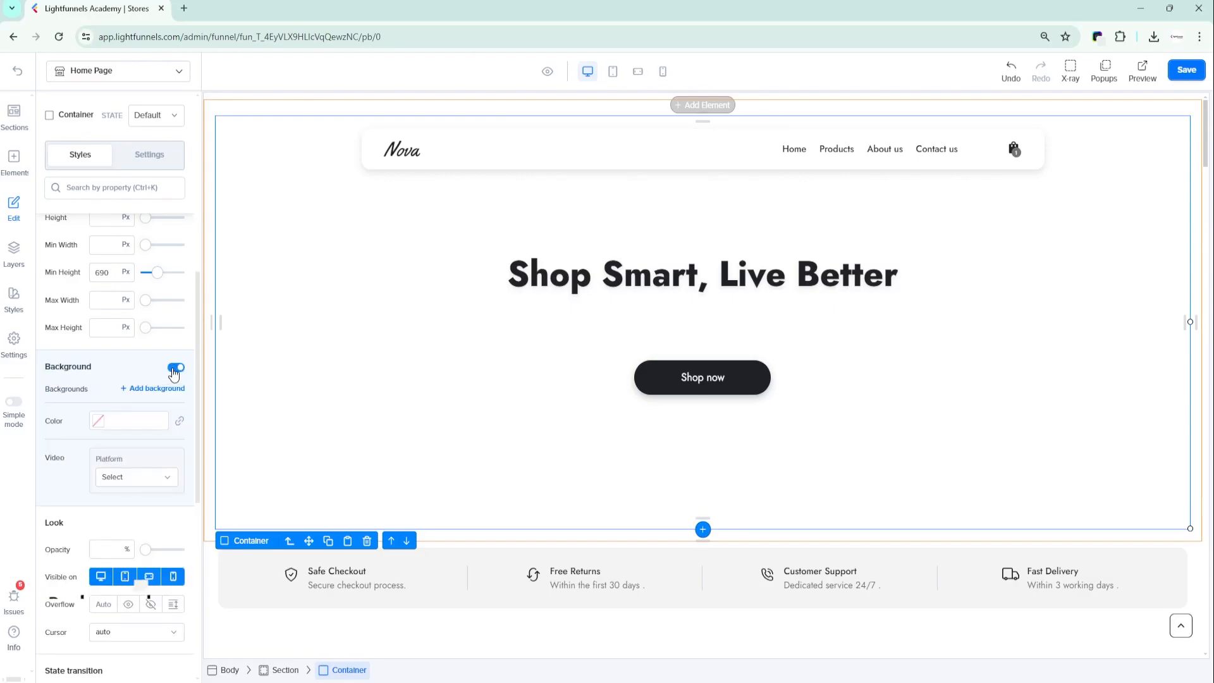
{"action": "left_click", "coordinate": [151, 390]}
{"action": "left_click", "coordinate": [94, 410]}
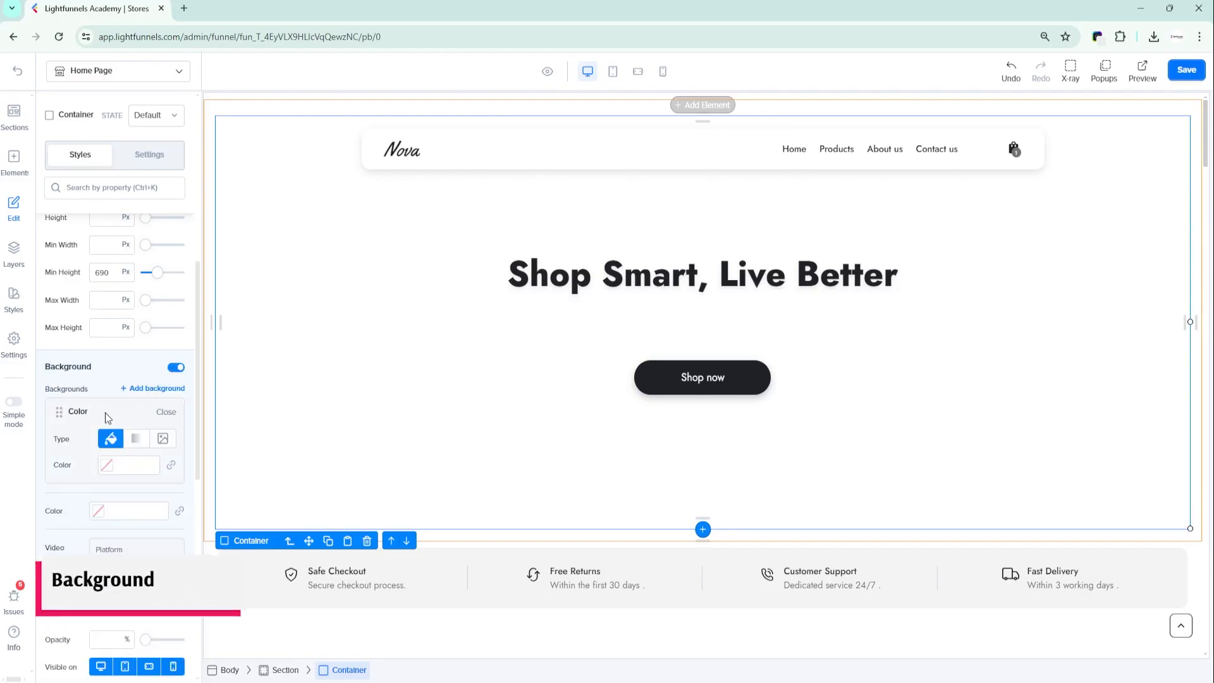
{"action": "left_click", "coordinate": [163, 438]}
{"action": "left_click", "coordinate": [95, 491]}
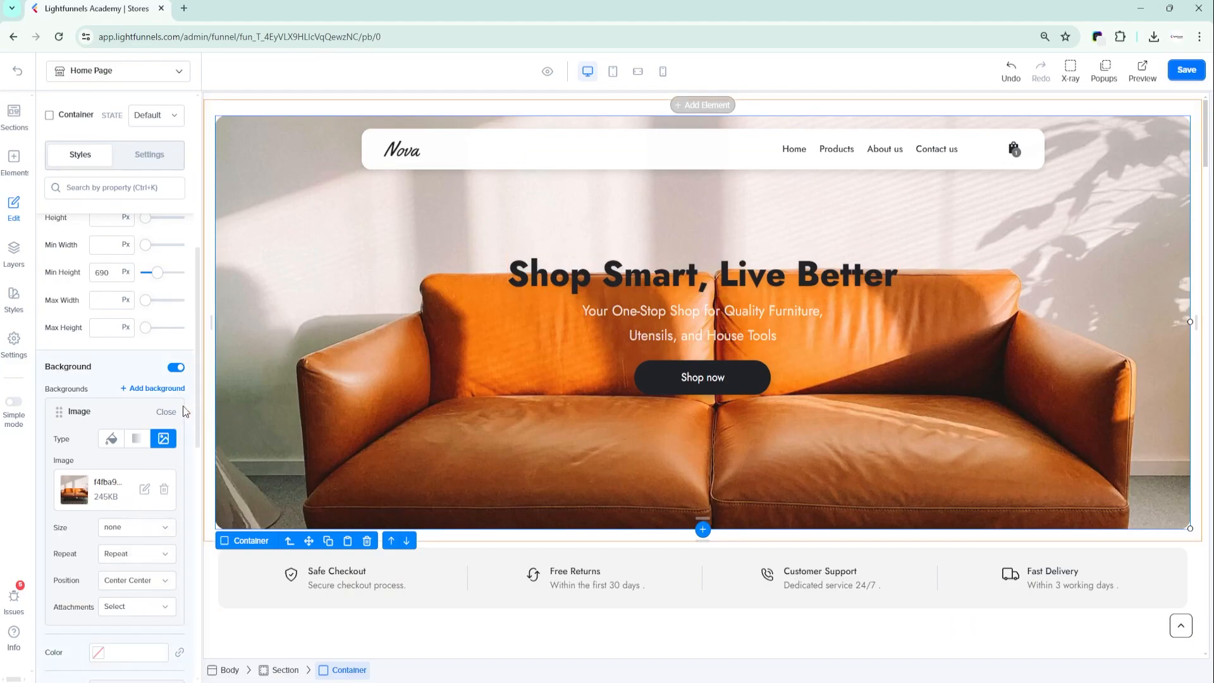
Overlay the hero image with a Title Text (#202227) colour background and reduce its opacity to 0.35
{"action": "left_click", "coordinate": [152, 389]}
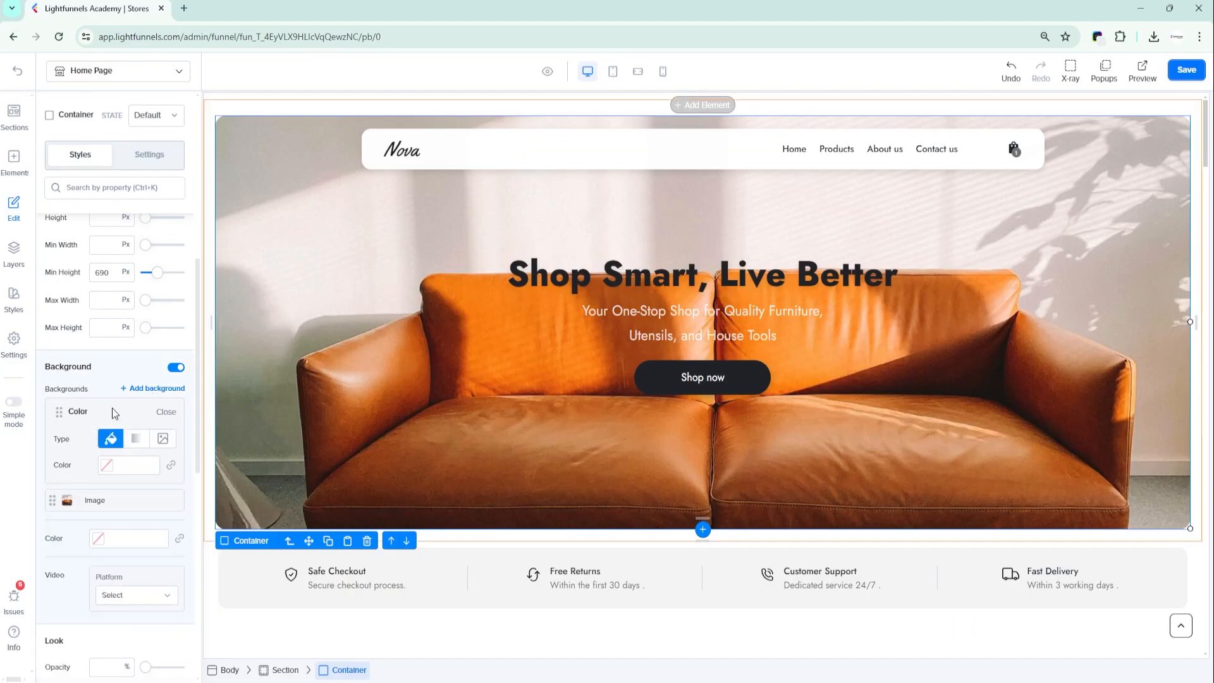
{"action": "left_click", "coordinate": [105, 462]}
{"action": "left_click", "coordinate": [74, 368]}
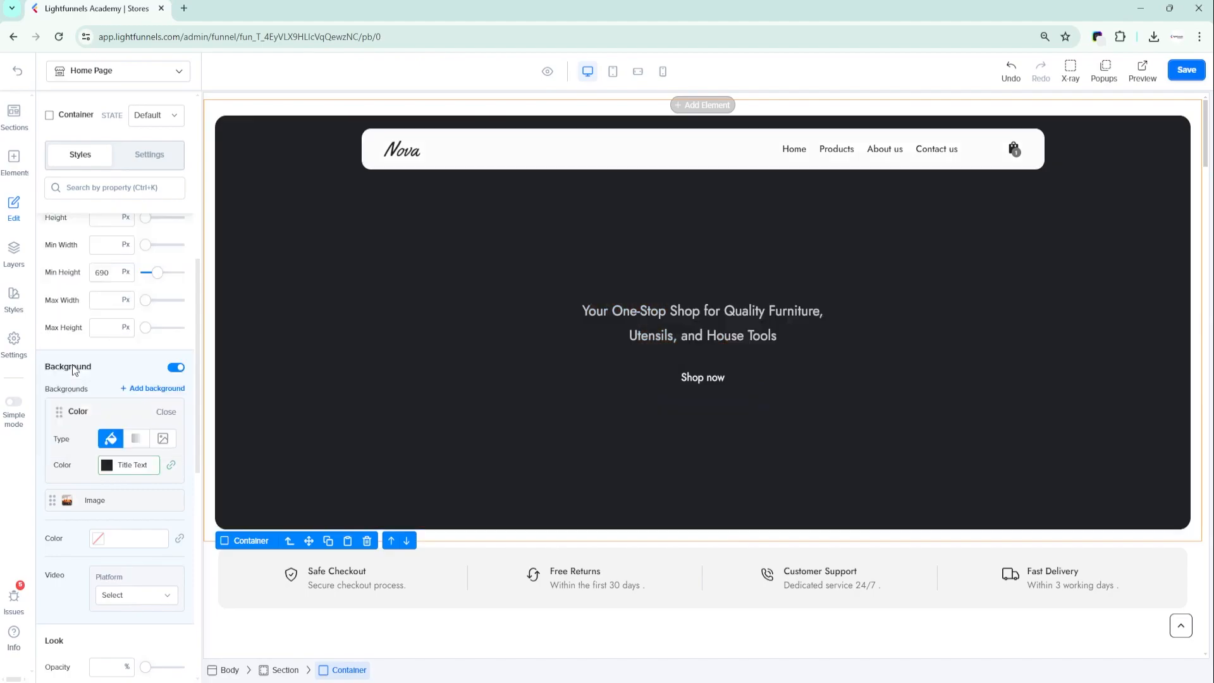
{"action": "left_click", "coordinate": [106, 464]}
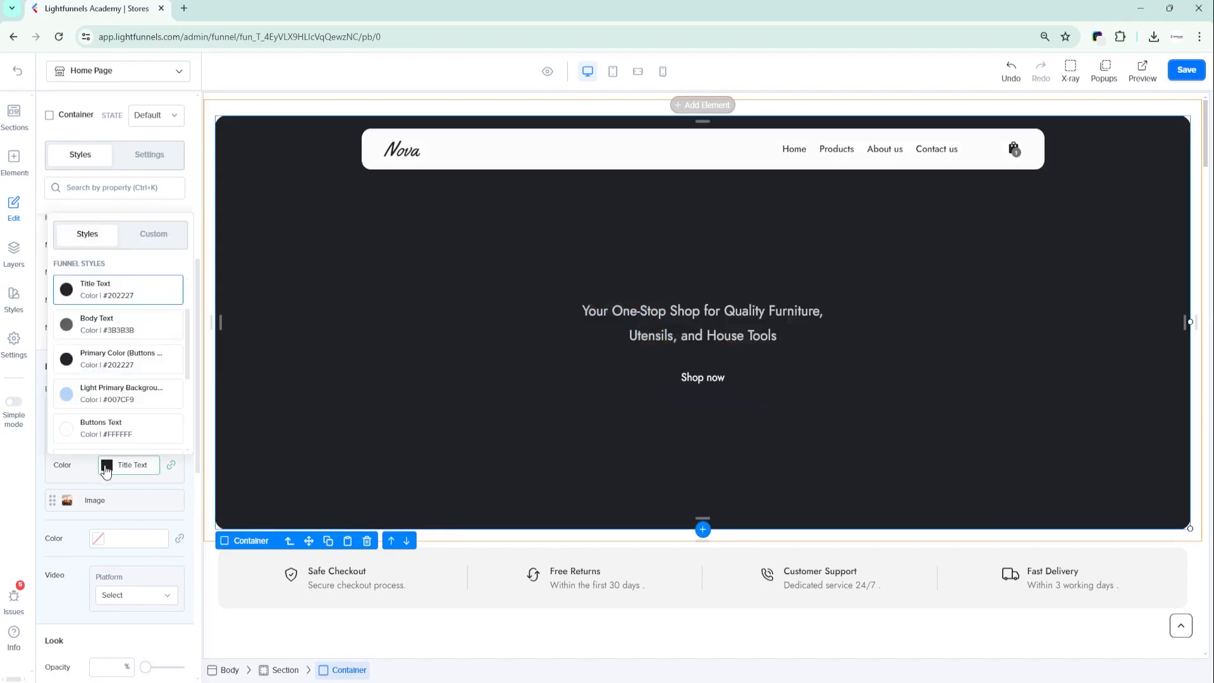
{"action": "left_click", "coordinate": [151, 234]}
{"action": "left_click_drag", "start_coordinate": [158, 401], "coordinate": [117, 399]}
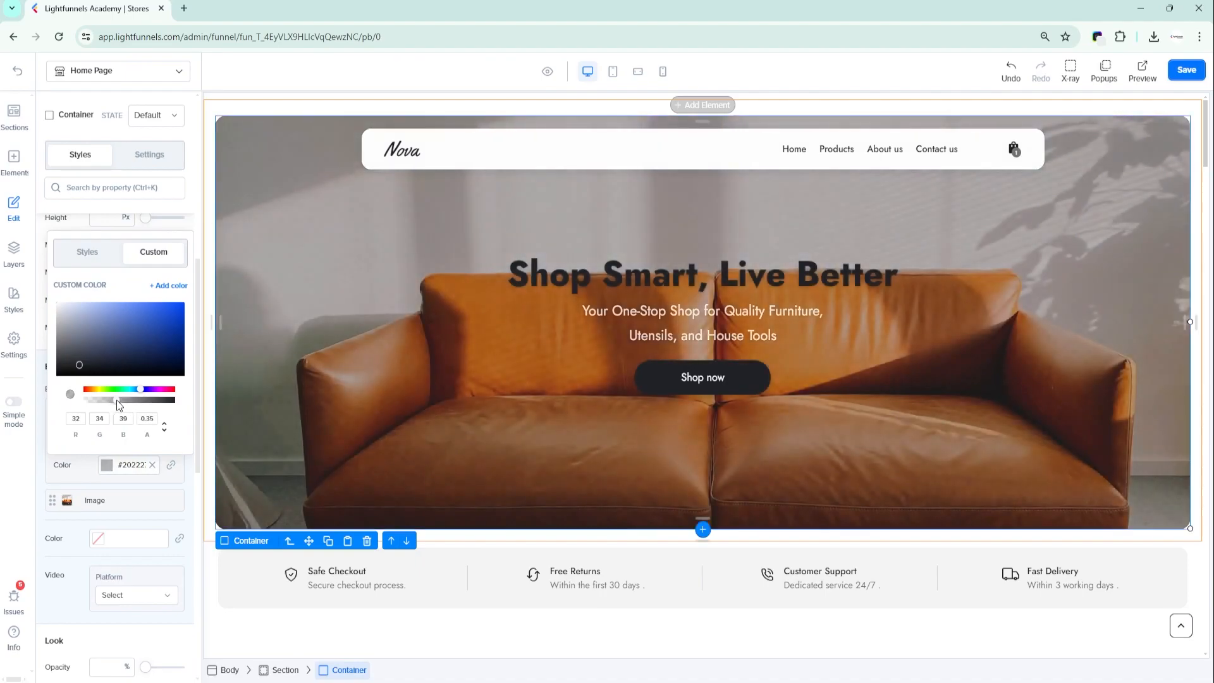
{"action": "left_click", "coordinate": [43, 447]}
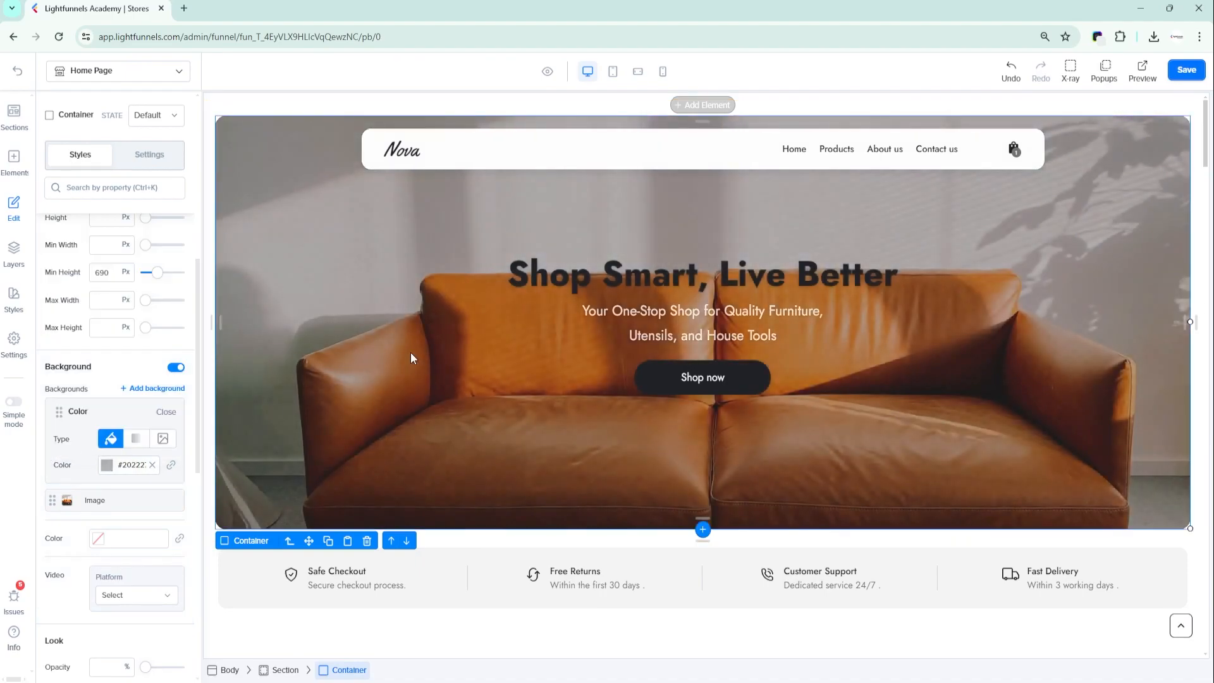
Recolour the "Shop Smart, Live Better" heading with the Page Background colour style
{"action": "left_click", "coordinate": [525, 278]}
{"action": "left_click", "coordinate": [80, 154]}
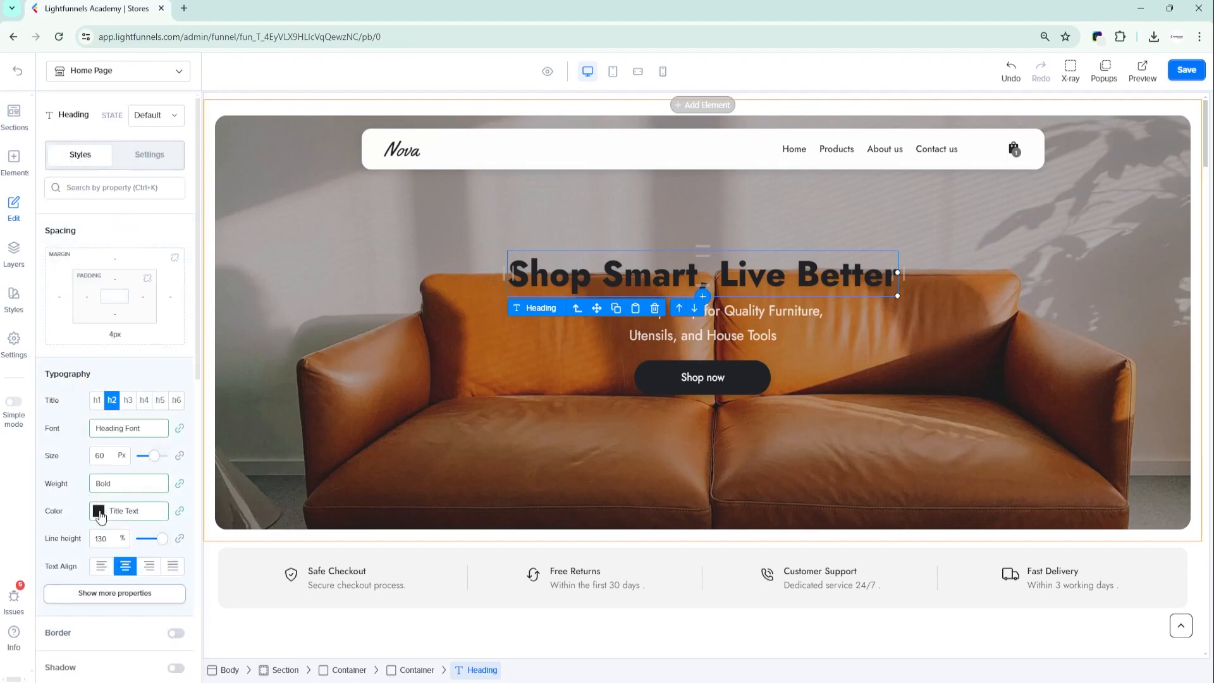
{"action": "left_click", "coordinate": [100, 513]}
{"action": "scroll", "coordinate": [101, 354], "scroll_direction": "up", "scroll_amount": 2}
{"action": "left_click", "coordinate": [95, 332]}
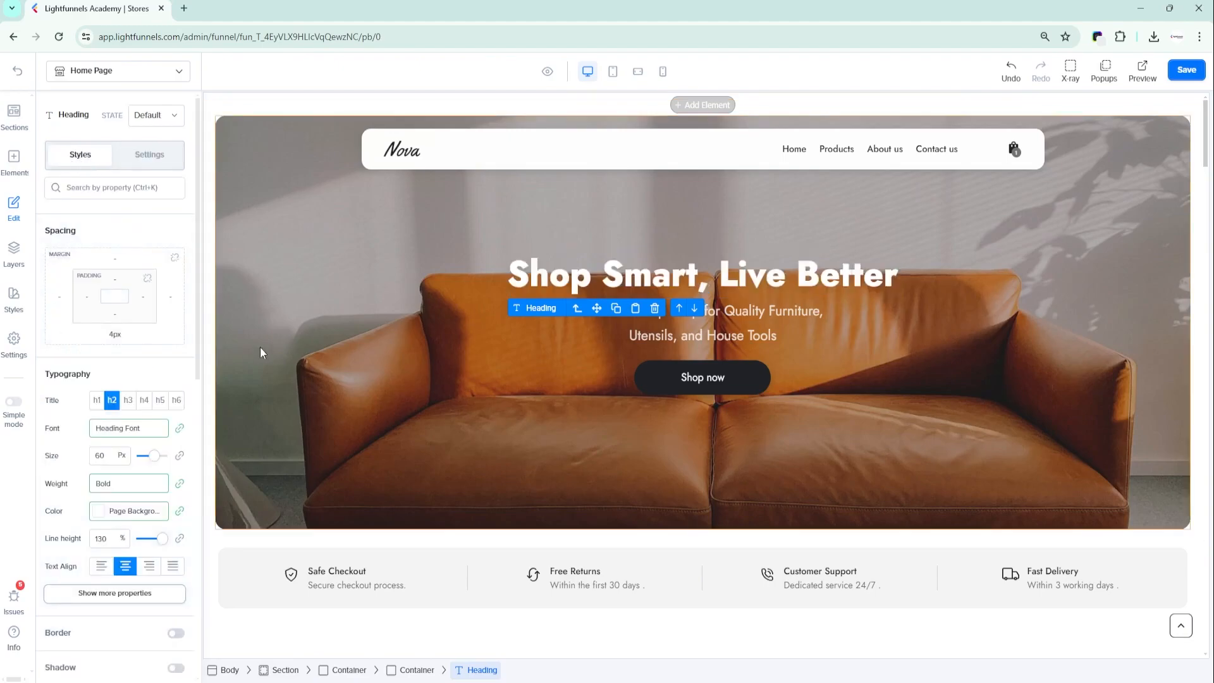
{"action": "left_click", "coordinate": [303, 343]}
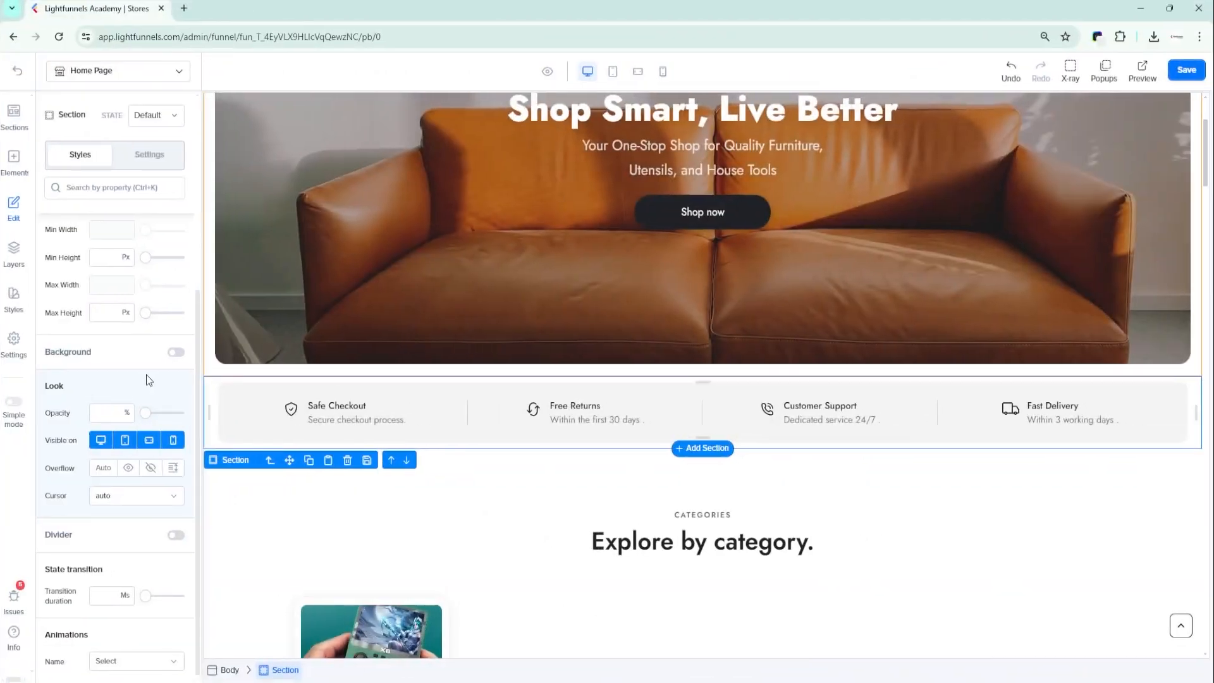
Set the checkout and delivery benefits section's opacity to 100% and toggle its desktop visibility off and back on
{"action": "left_click_drag", "start_coordinate": [145, 412], "coordinate": [200, 415]}
{"action": "left_click", "coordinate": [102, 440]}
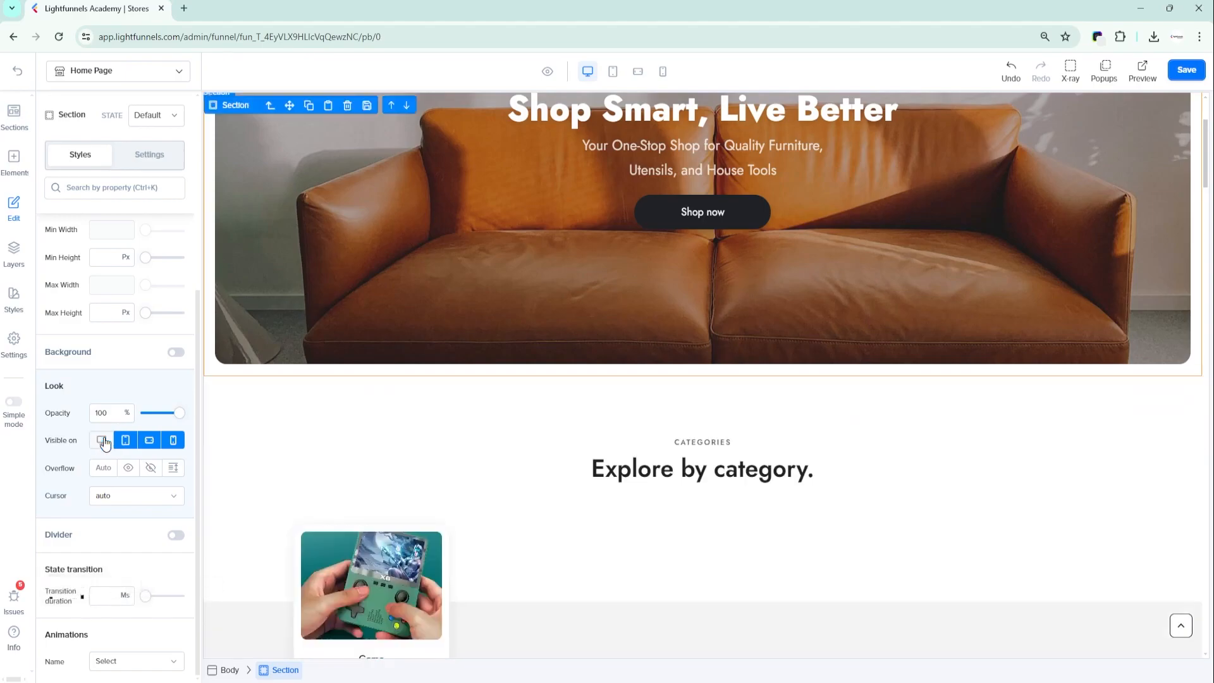
{"action": "left_click", "coordinate": [101, 439]}
Hide the benefits section on mobile in the mobile view and save the page
{"action": "left_click", "coordinate": [662, 74]}
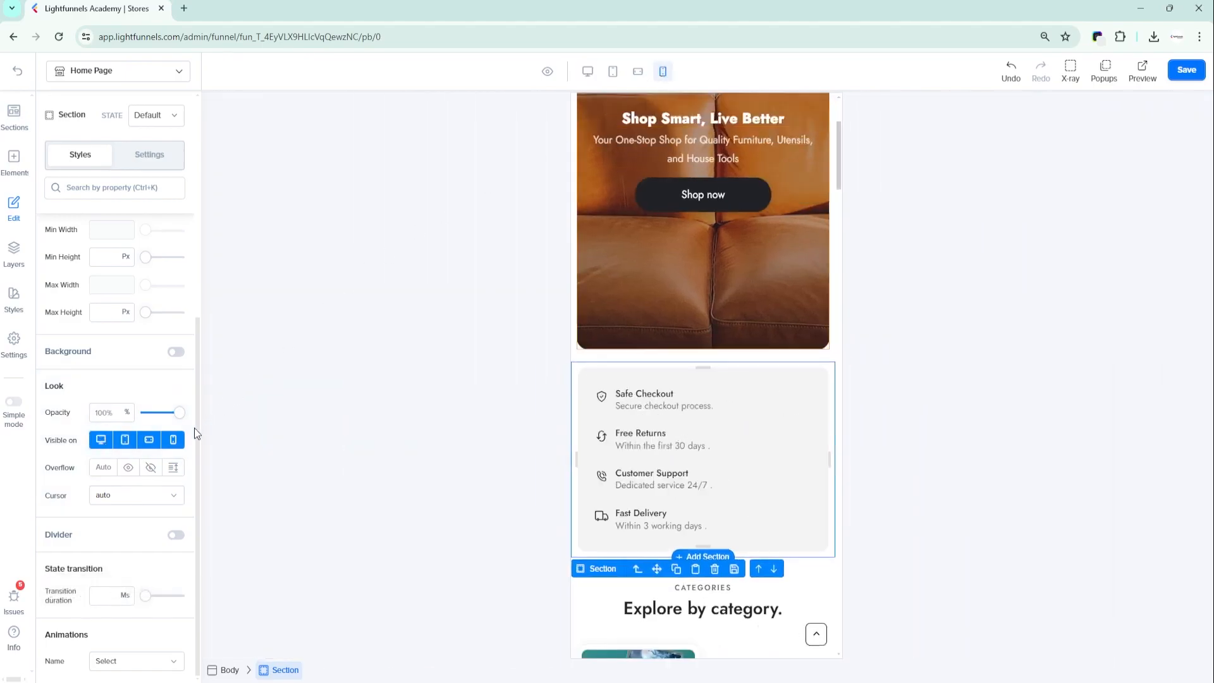
{"action": "left_click", "coordinate": [175, 441]}
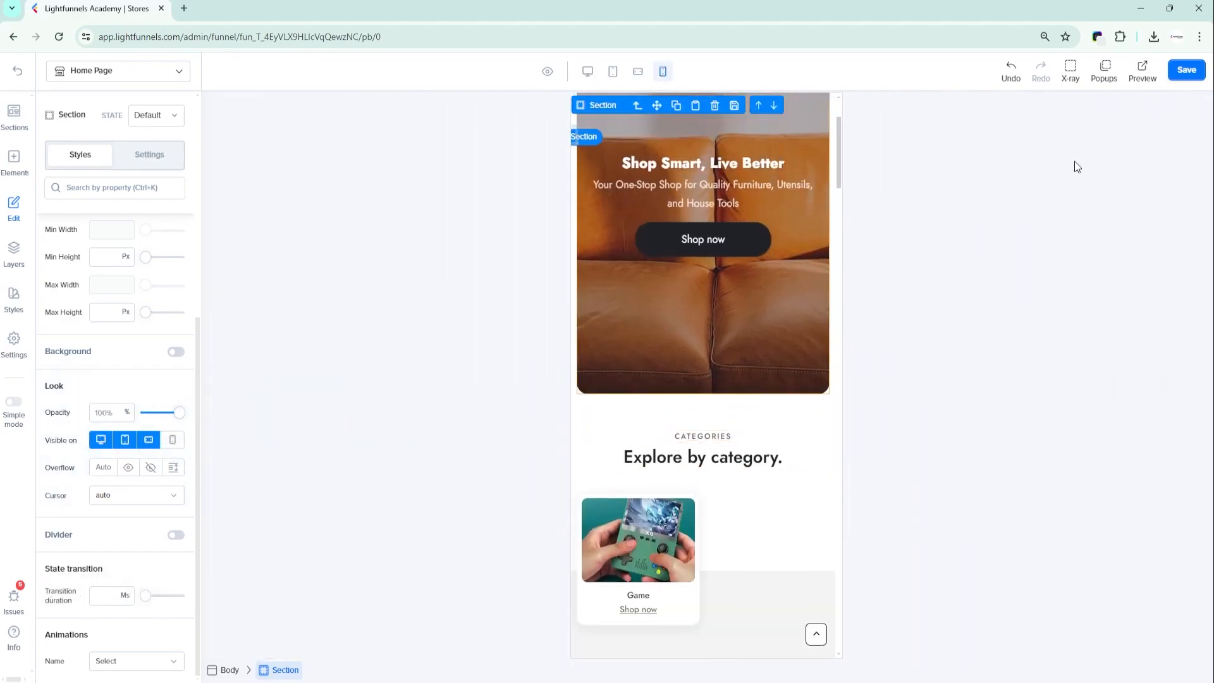
{"action": "left_click", "coordinate": [1193, 71]}
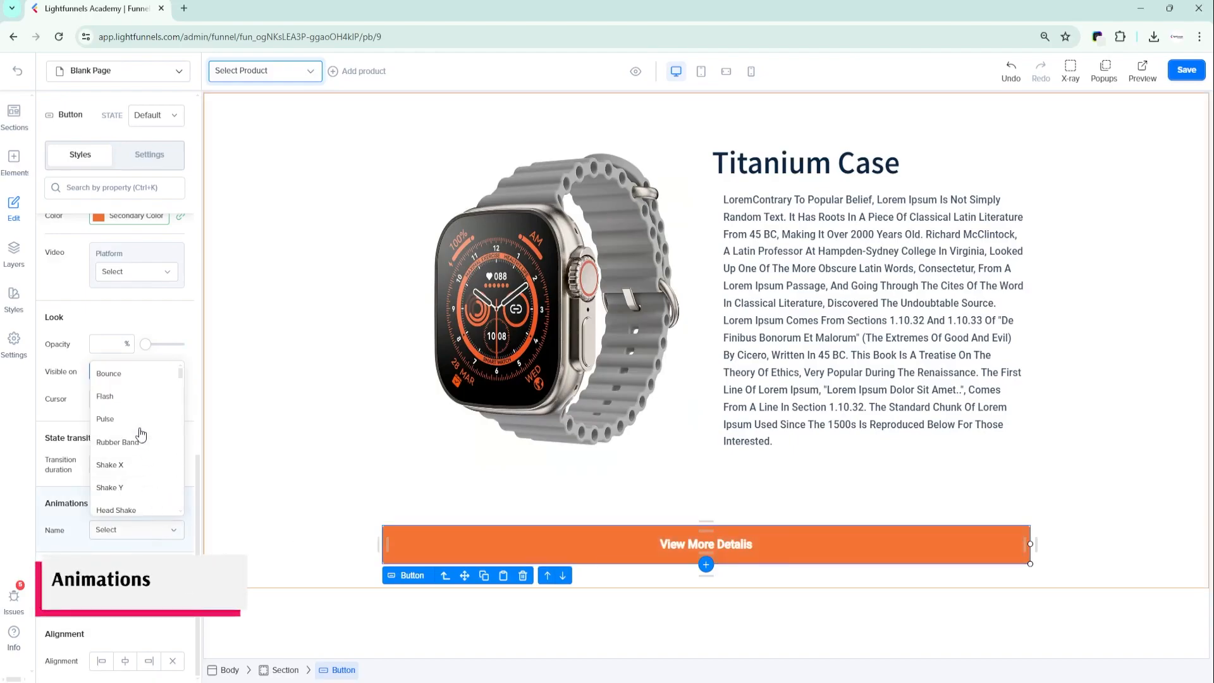
Try the Flash animation on the View More Details button, choose Pulse with 1800 ms duration and 1300 ms delay, and pick its iteration
{"action": "left_click", "coordinate": [135, 405]}
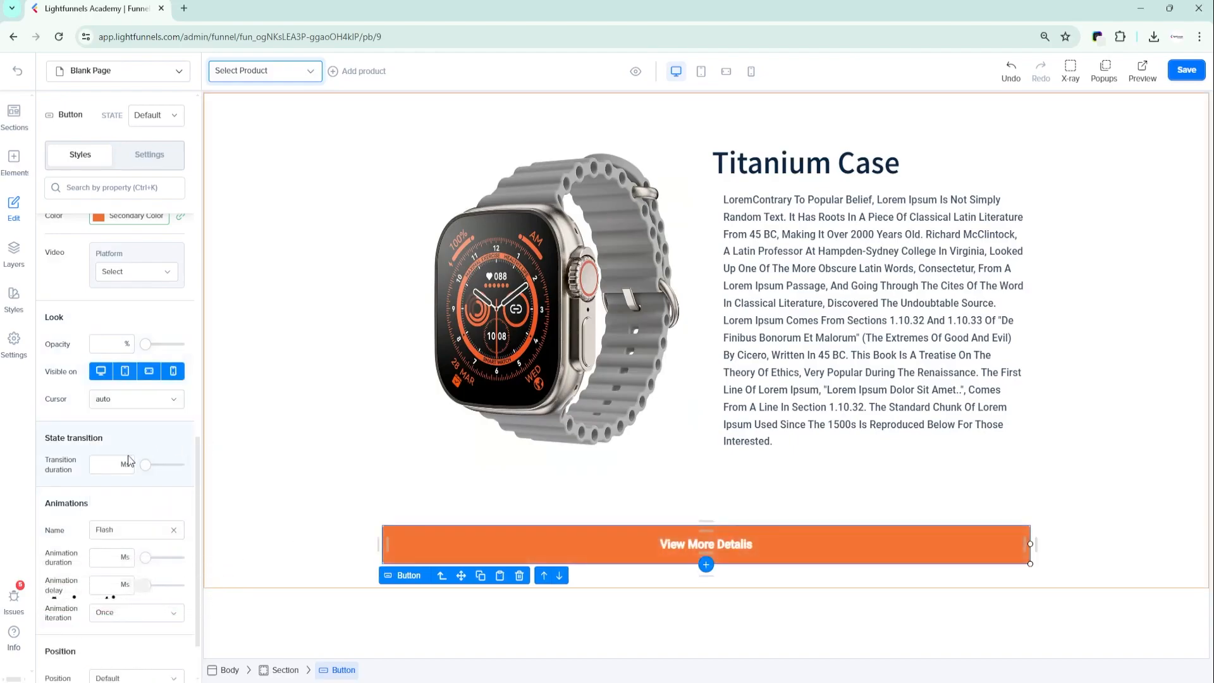
{"action": "left_click", "coordinate": [126, 533]}
{"action": "left_click", "coordinate": [124, 418]}
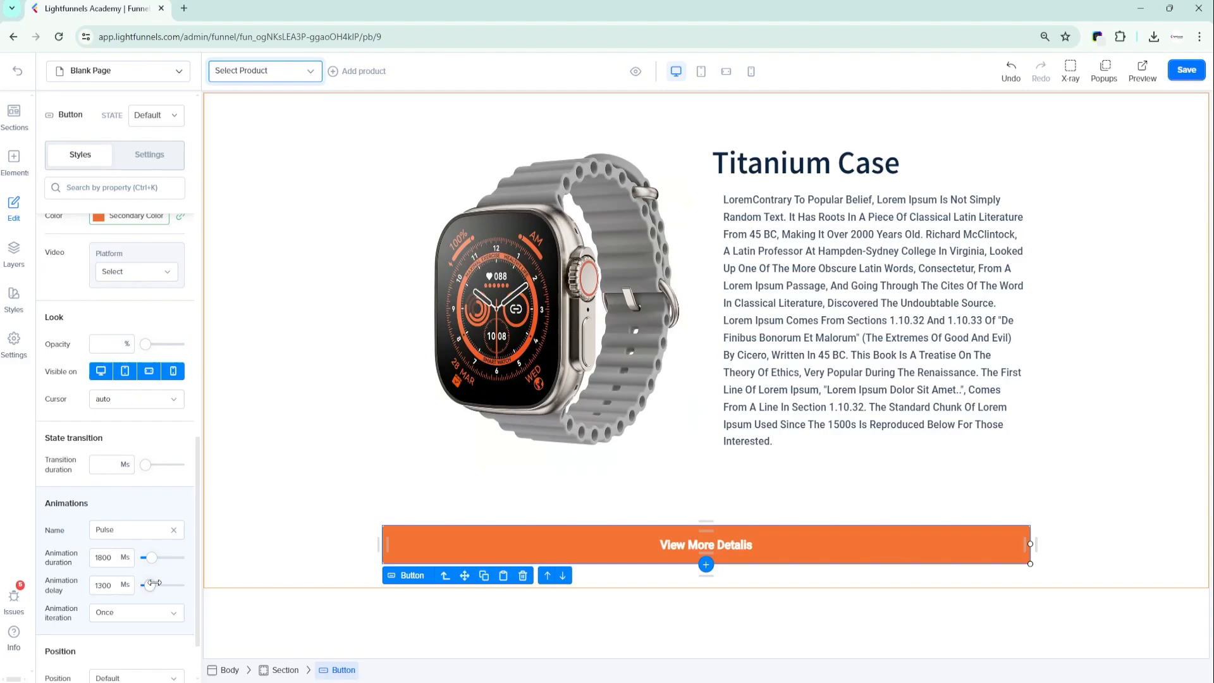
{"action": "left_click", "coordinate": [135, 617]}
{"action": "left_click", "coordinate": [125, 642]}
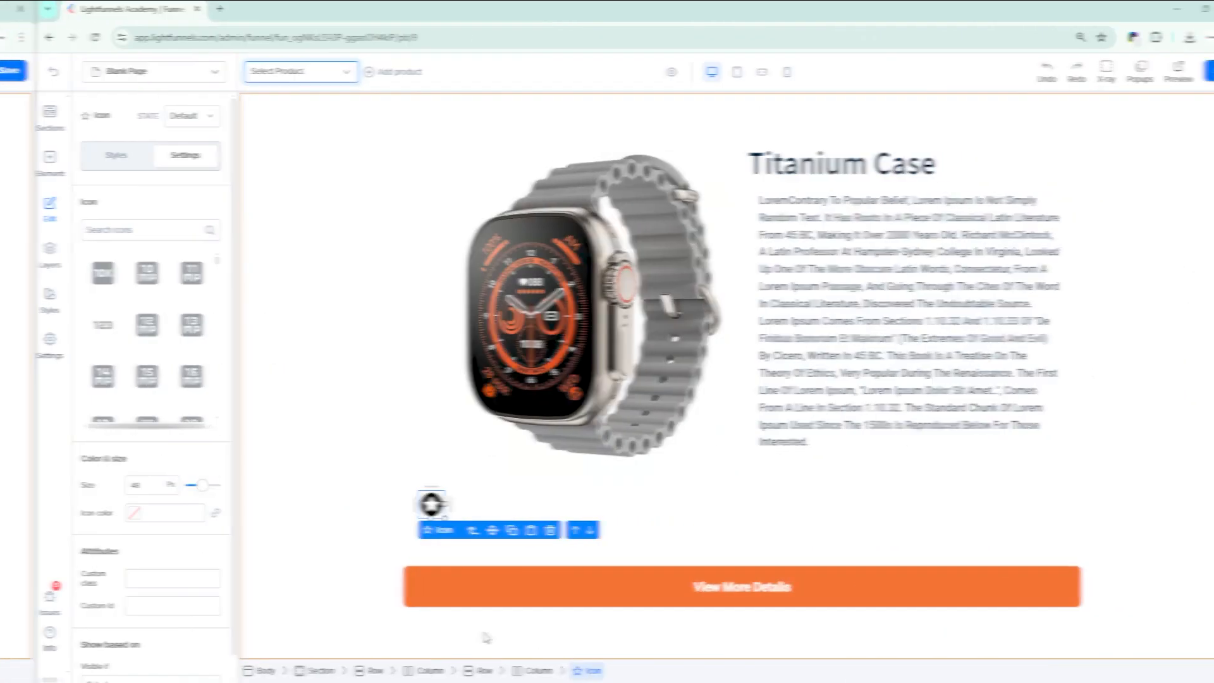
Position the star icon absolutely from the left and top, with a 0 px X offset and a 16 px Y offset
{"action": "left_click", "coordinate": [81, 158]}
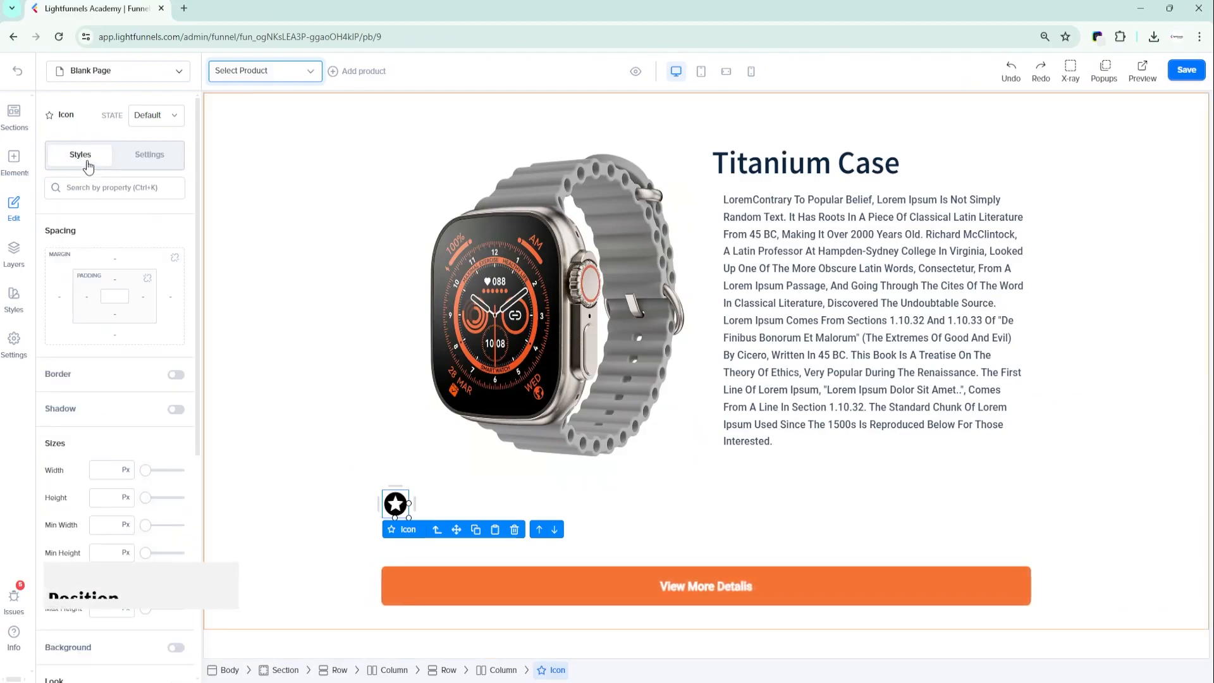
{"action": "scroll", "coordinate": [108, 316], "scroll_direction": "down", "scroll_amount": 5}
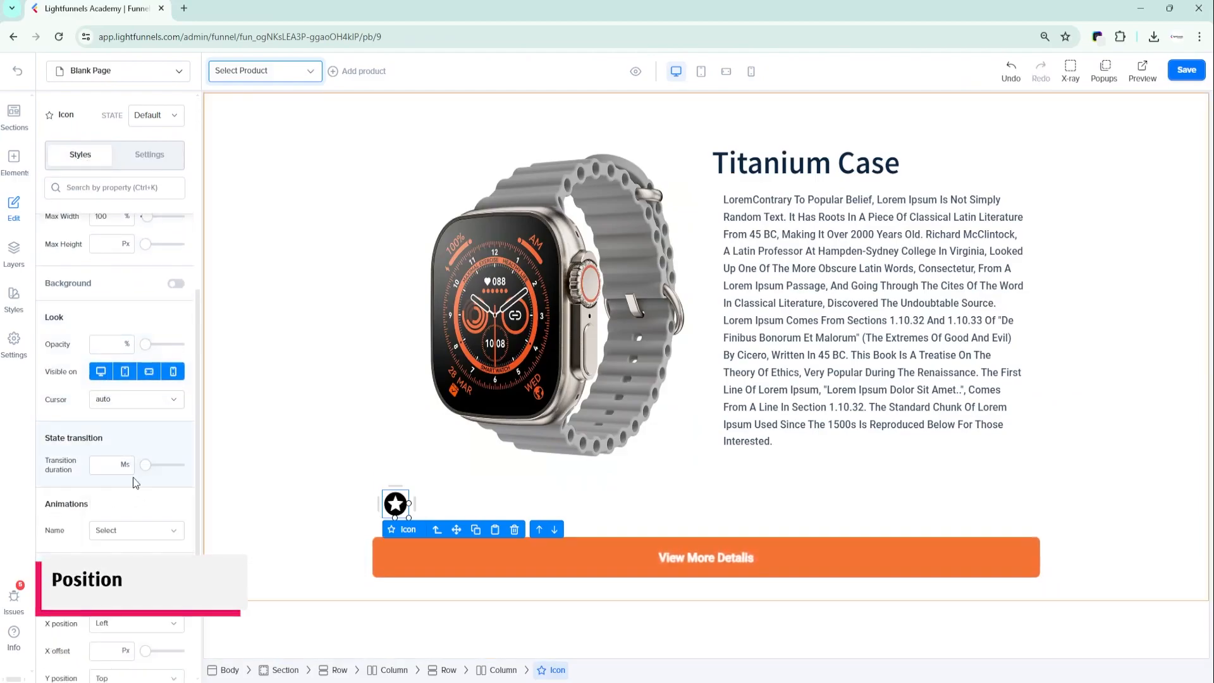
{"action": "scroll", "coordinate": [137, 545], "scroll_direction": "down", "scroll_amount": 1}
{"action": "scroll", "coordinate": [137, 545], "scroll_direction": "down", "scroll_amount": 4}
{"action": "left_click_drag", "start_coordinate": [145, 567], "coordinate": [146, 567]}
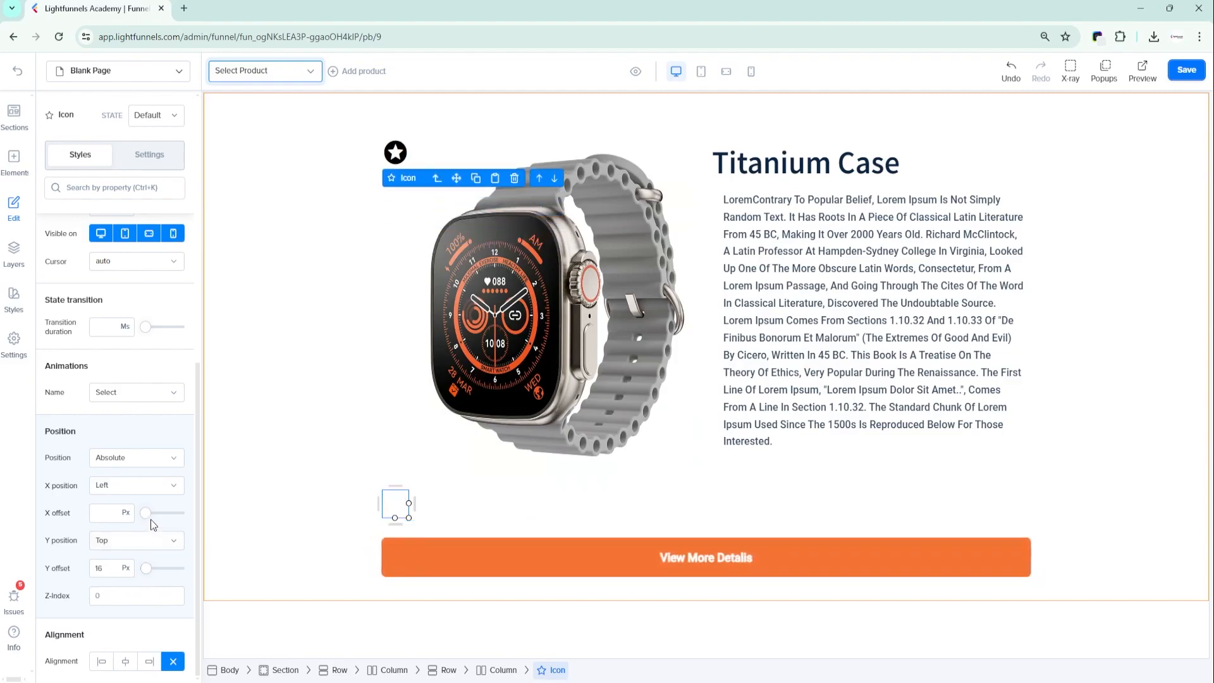
{"action": "left_click_drag", "start_coordinate": [145, 512], "coordinate": [146, 513]}
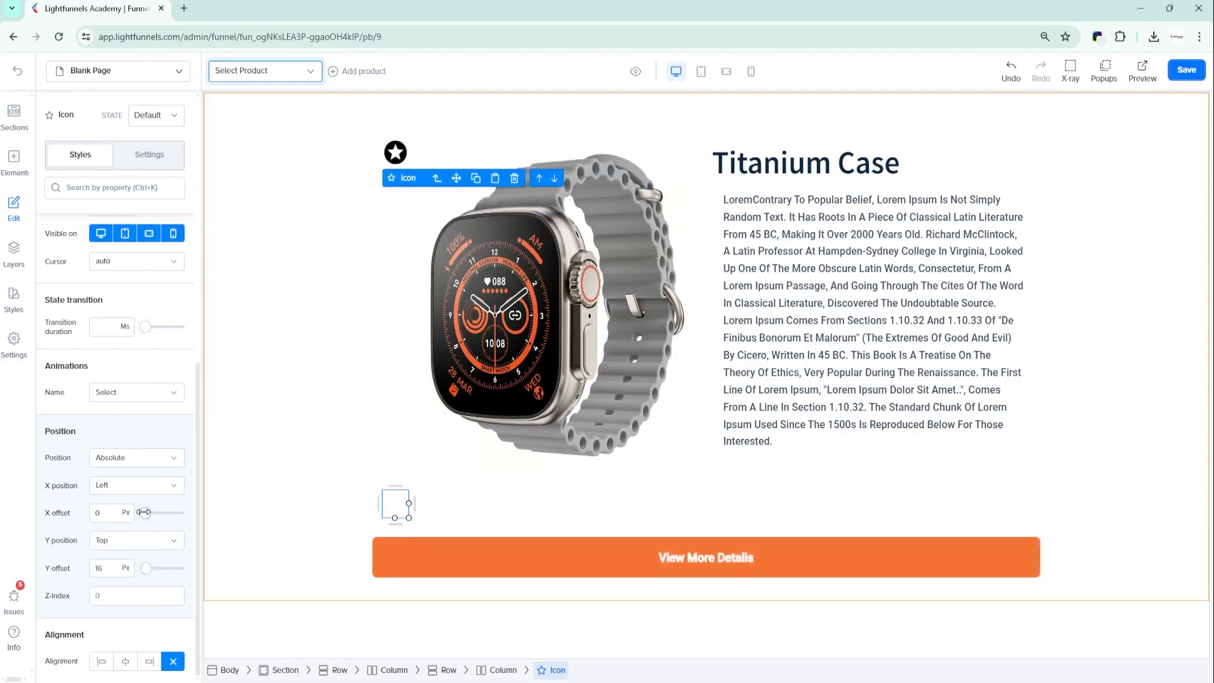
Recolour the star icon with Secondary Color and return to its style properties
{"action": "left_click", "coordinate": [149, 154]}
{"action": "left_click", "coordinate": [98, 512]}
{"action": "scroll", "coordinate": [75, 449], "scroll_direction": "down", "scroll_amount": 3}
{"action": "left_click", "coordinate": [94, 401]}
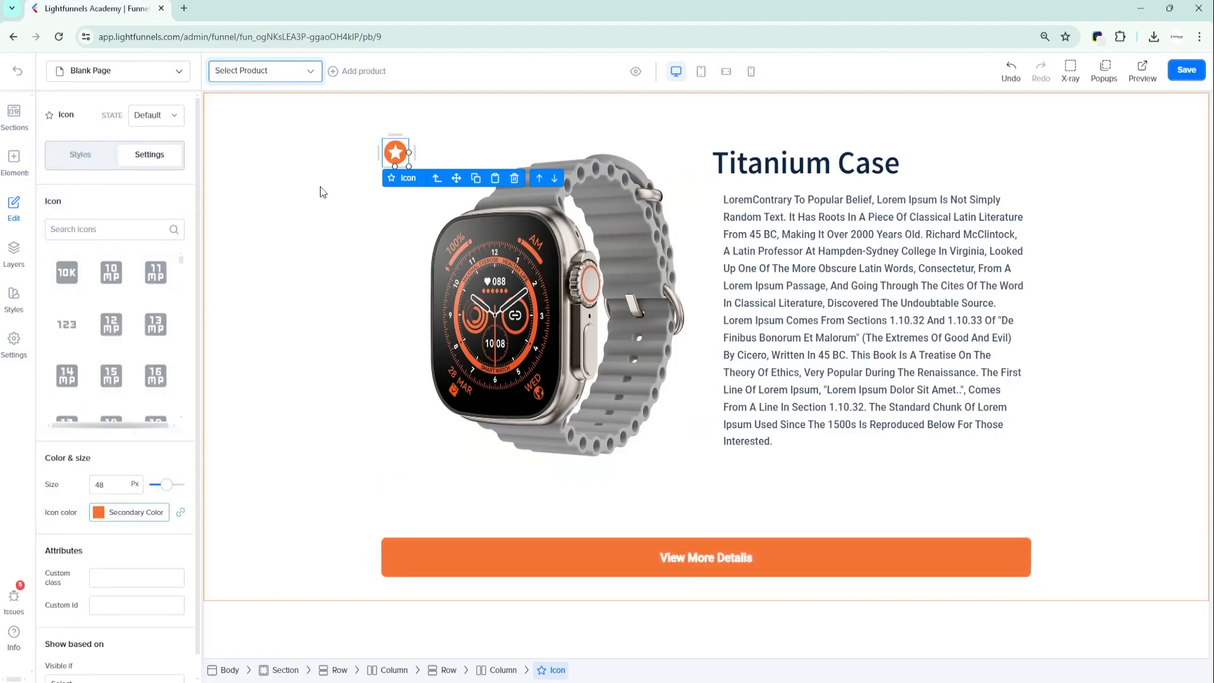
{"action": "left_click", "coordinate": [79, 158]}
{"action": "scroll", "coordinate": [82, 316], "scroll_direction": "down", "scroll_amount": 5}
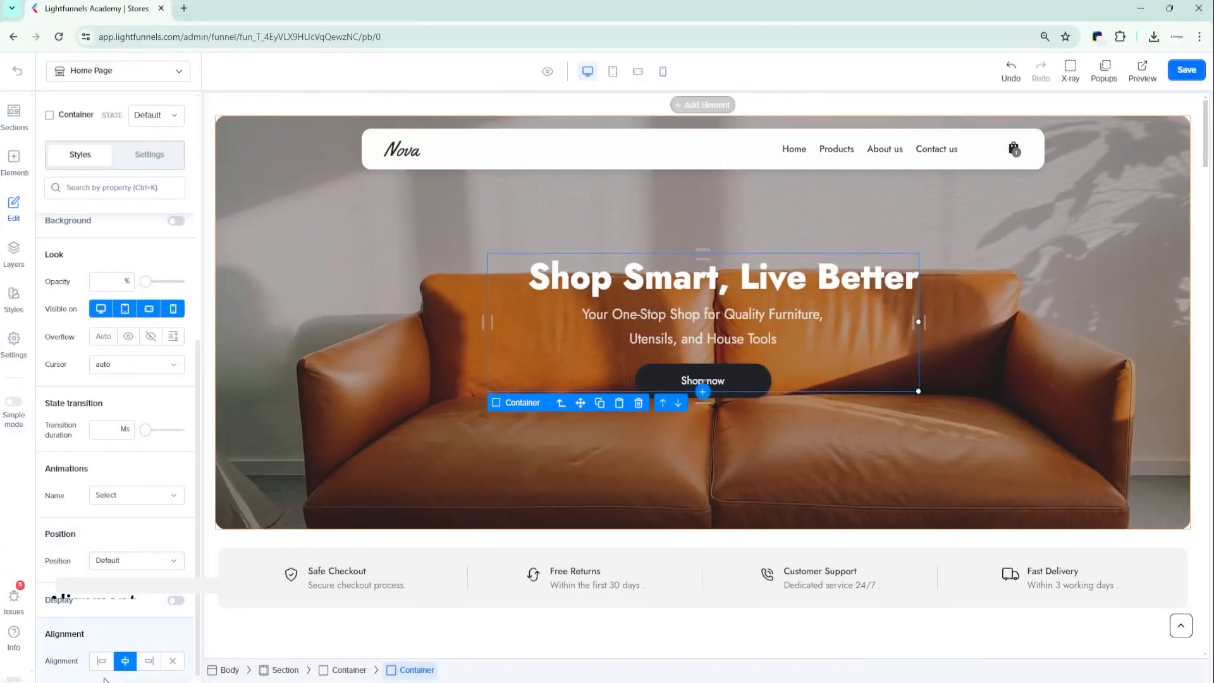
Try docking the hero text container to the left and right, and return its alignment to center
{"action": "left_click", "coordinate": [101, 660]}
{"action": "left_click", "coordinate": [149, 661]}
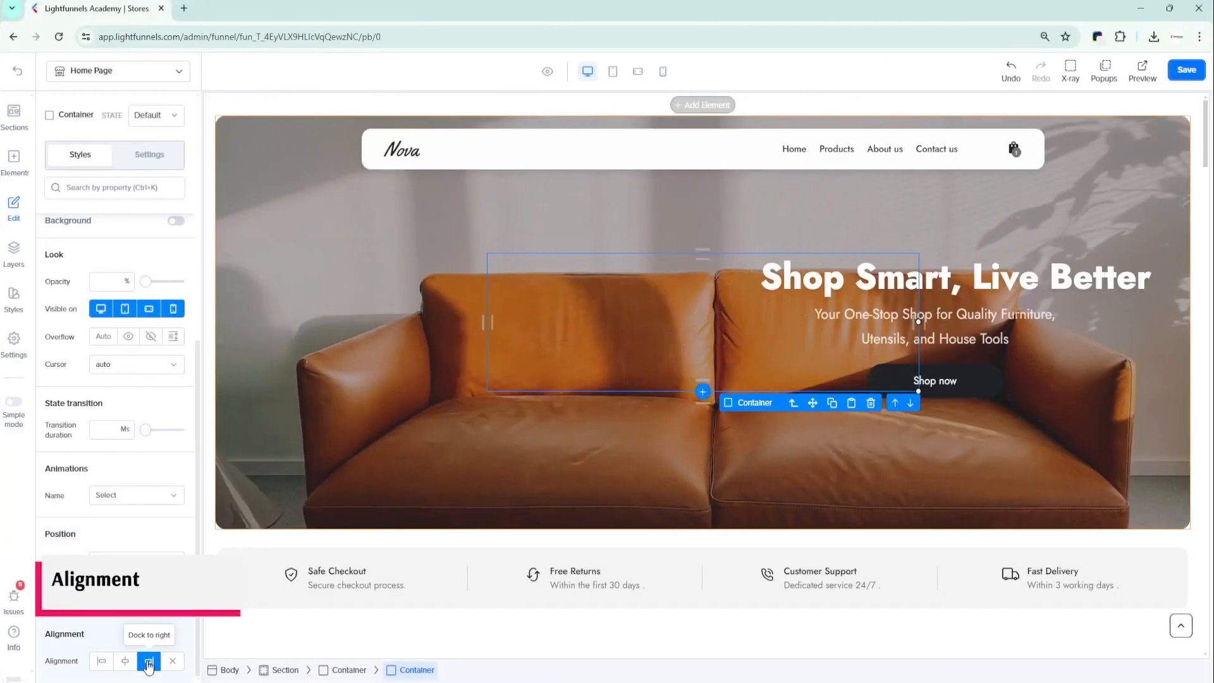
{"action": "left_click", "coordinate": [126, 661]}
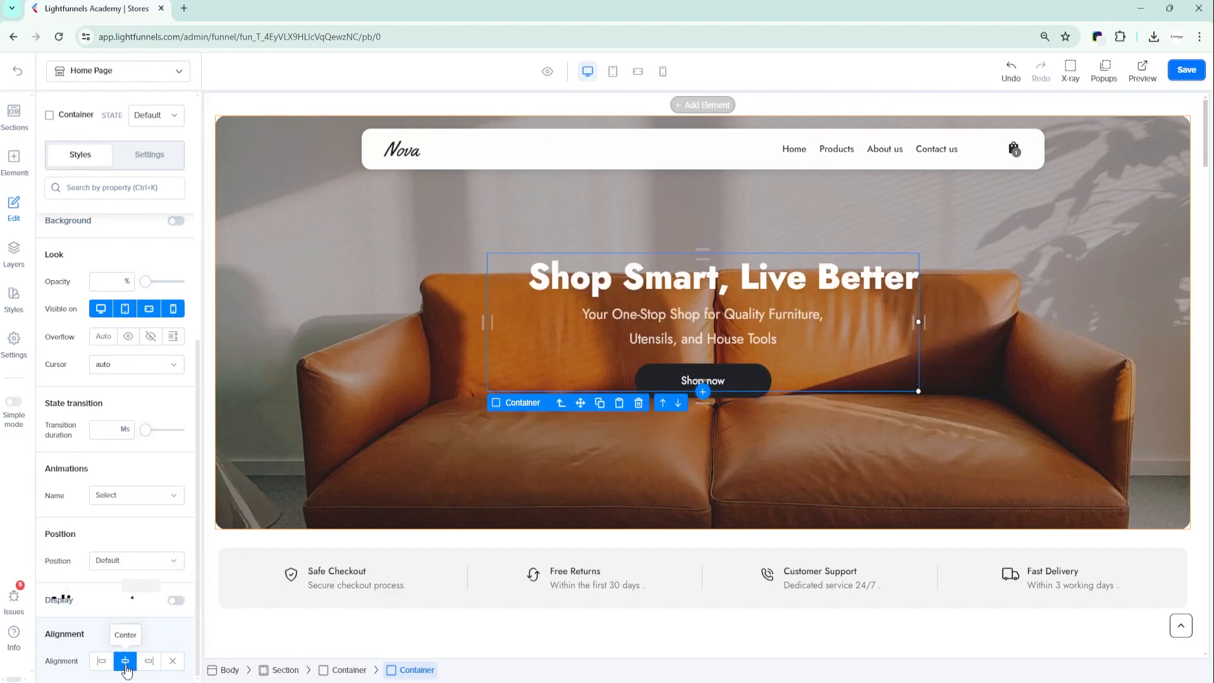
Try center and left text alignment on the "Shop Smart, Live Better" heading and finish with it centered
{"action": "left_click", "coordinate": [580, 286]}
{"action": "left_click", "coordinate": [80, 159]}
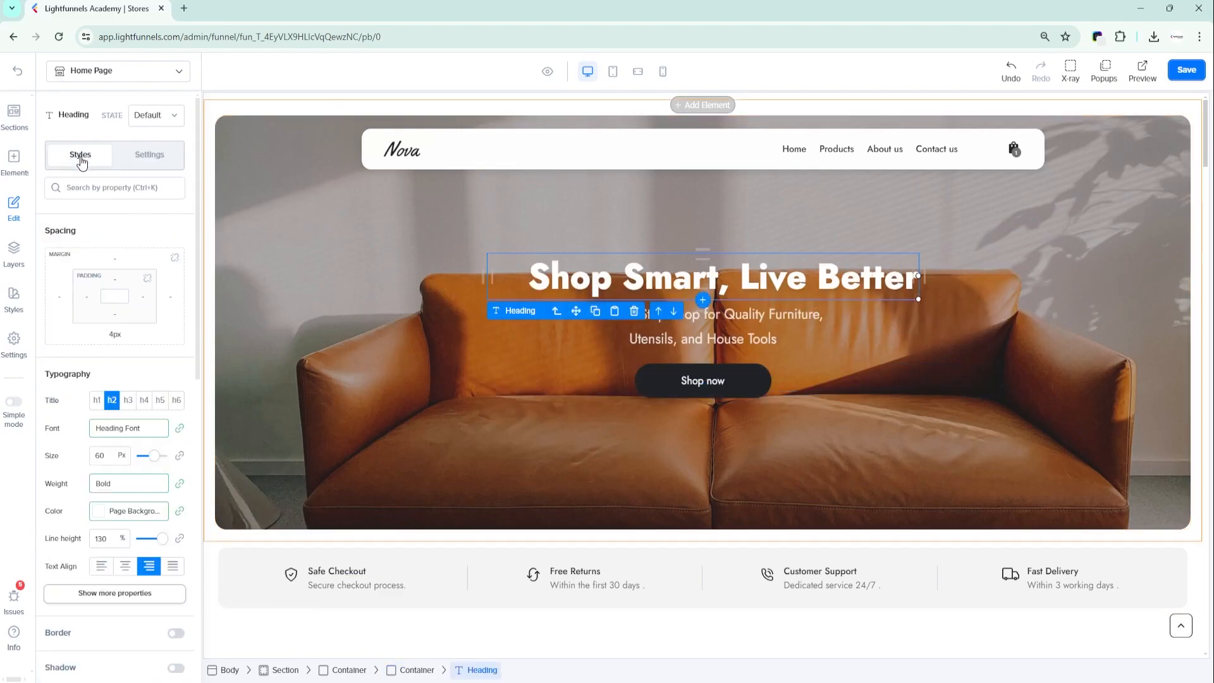
{"action": "left_click", "coordinate": [125, 568]}
{"action": "left_click", "coordinate": [102, 567]}
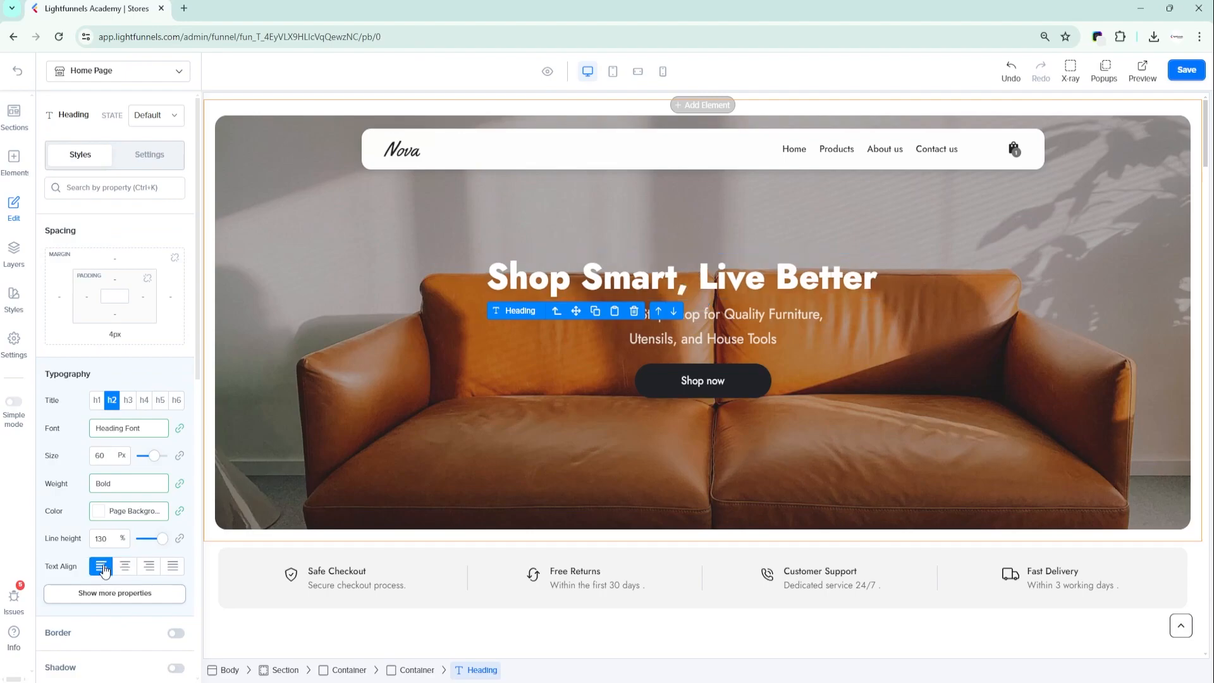
{"action": "left_click", "coordinate": [126, 571]}
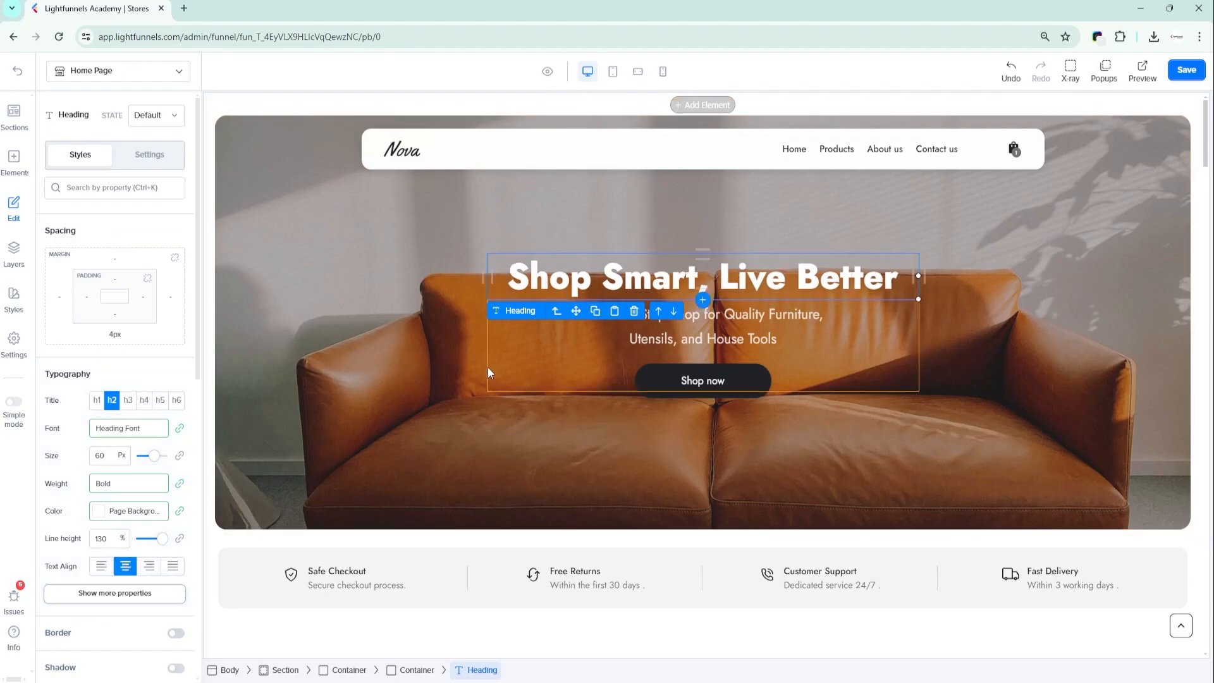
{"action": "left_click", "coordinate": [521, 363]}
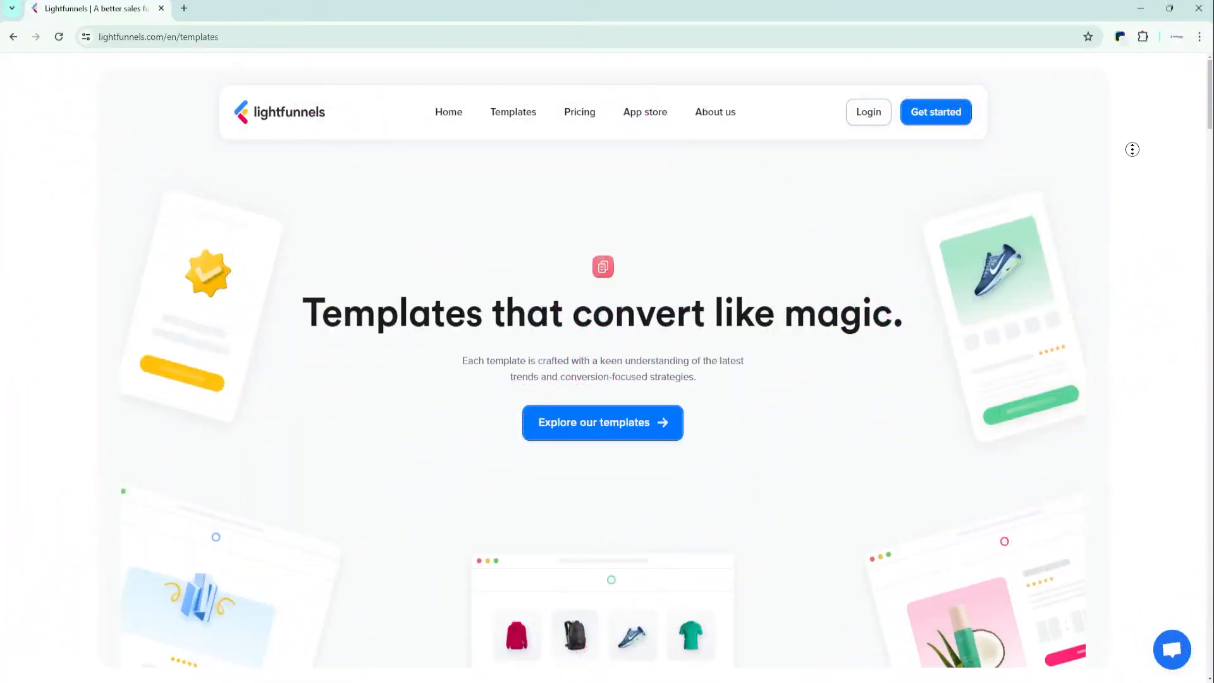
Browse the templates gallery on the Lightfunnels templates page
{"action": "scroll", "coordinate": [1133, 154], "scroll_direction": "down", "scroll_amount": 3}
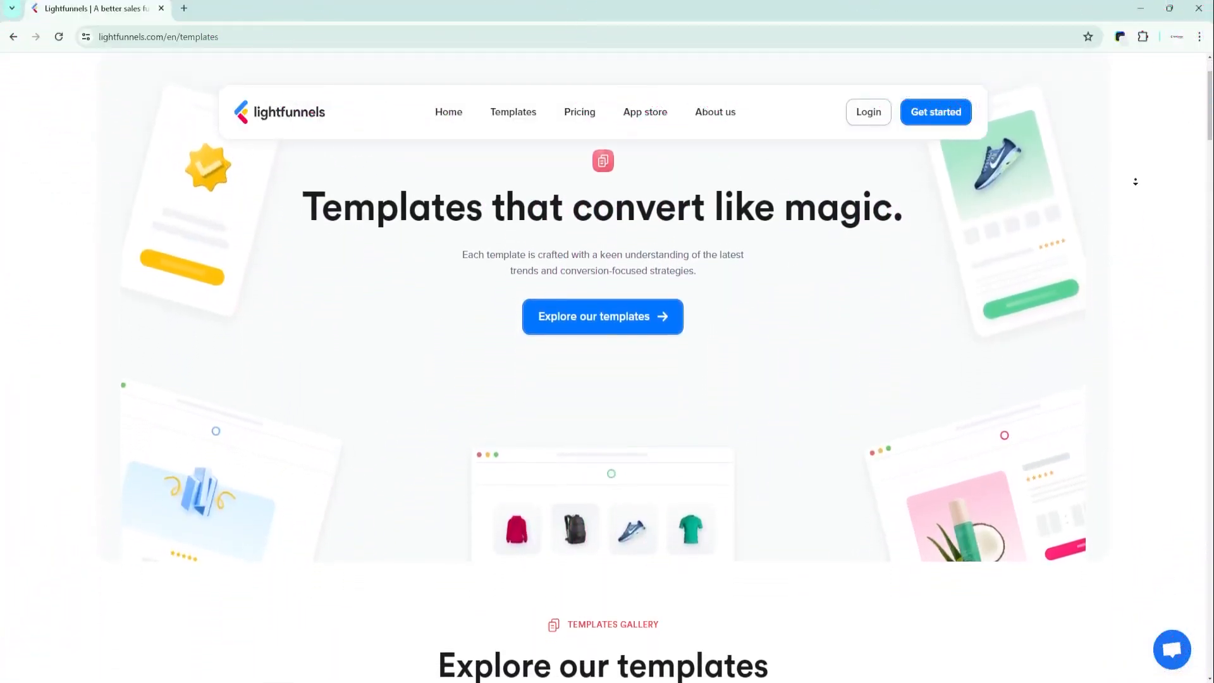
{"action": "scroll", "coordinate": [1135, 182], "scroll_direction": "down", "scroll_amount": 4}
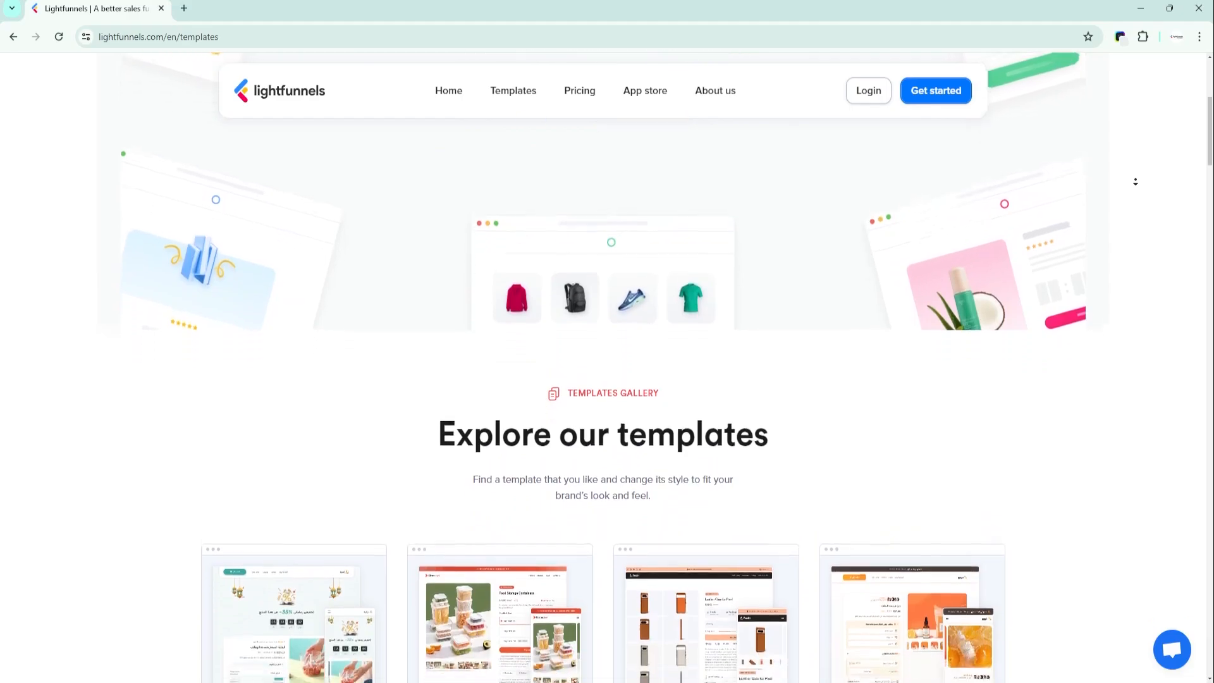
{"action": "scroll", "coordinate": [1135, 181], "scroll_direction": "down", "scroll_amount": 4}
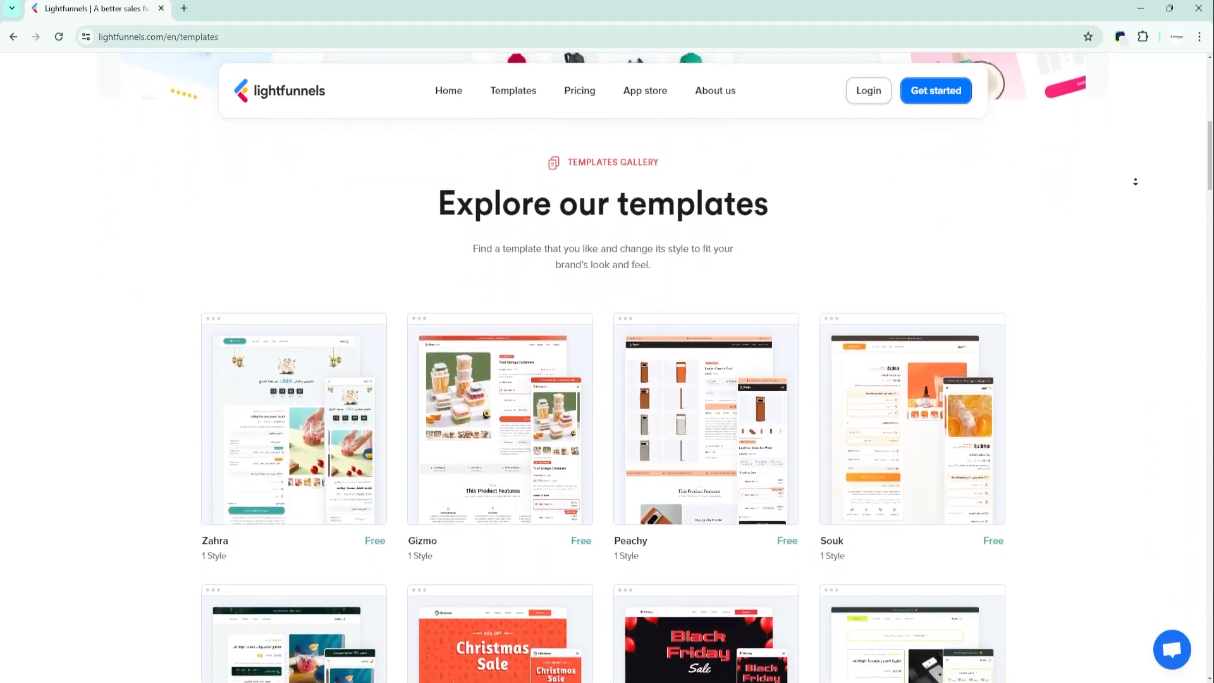
{"action": "scroll", "coordinate": [1135, 181], "scroll_direction": "down", "scroll_amount": 4}
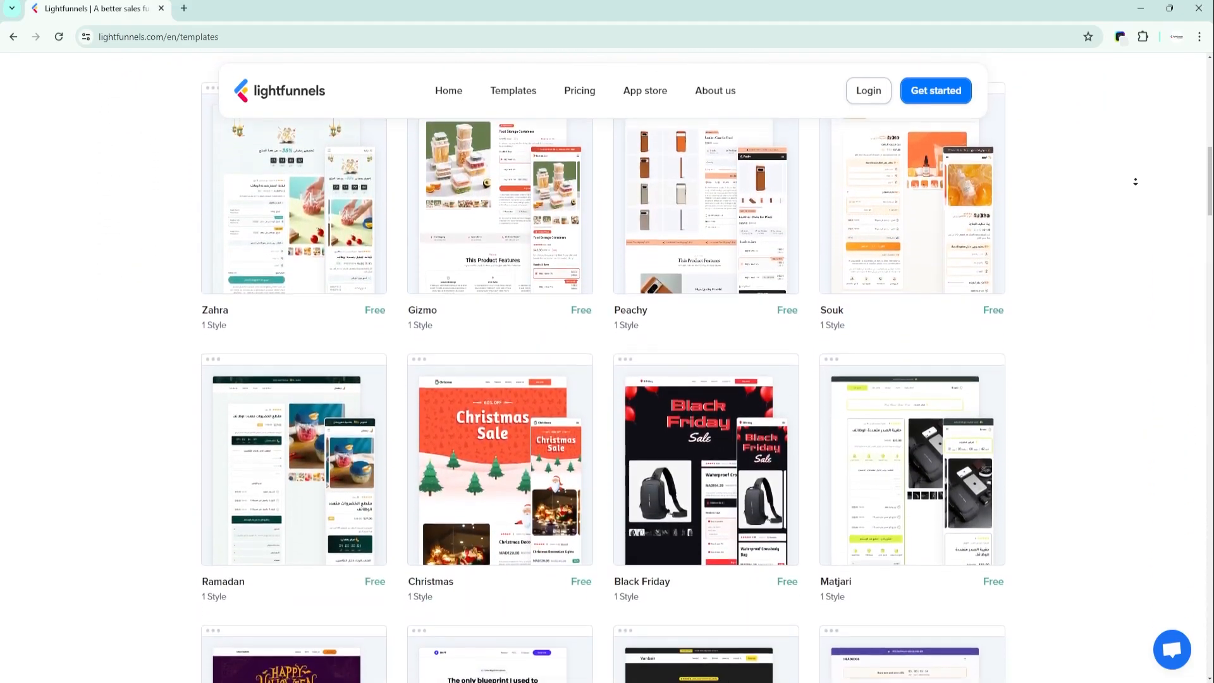
Look further through the free templates, from Ramadan and Christmas to CaryPet and Muffin Factory
{"action": "scroll", "coordinate": [1136, 181], "scroll_direction": "down", "scroll_amount": 4}
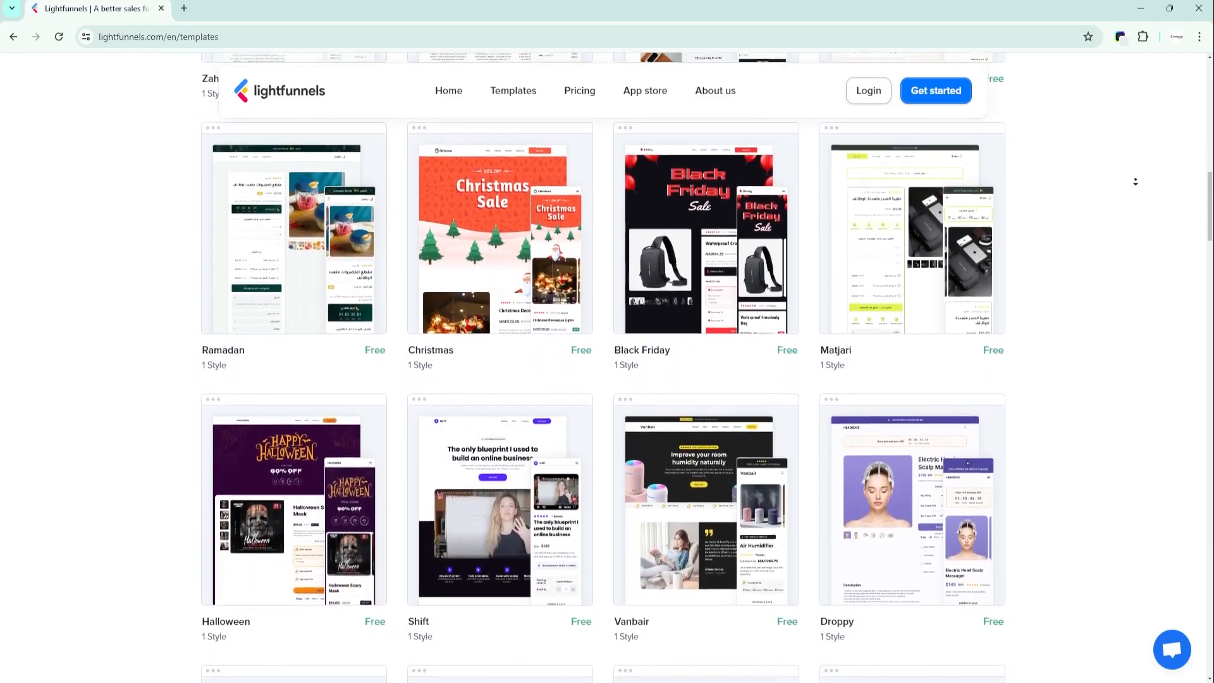
{"action": "scroll", "coordinate": [1136, 181], "scroll_direction": "down", "scroll_amount": 4}
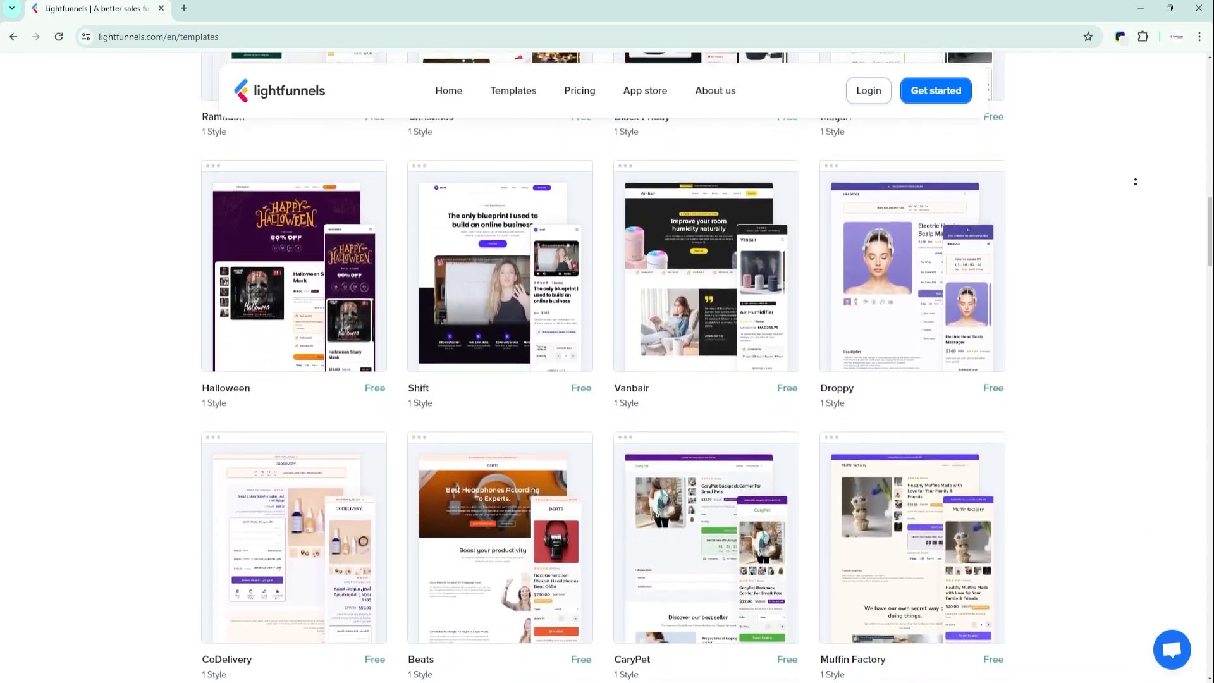
{"action": "scroll", "coordinate": [1136, 182], "scroll_direction": "down", "scroll_amount": 1}
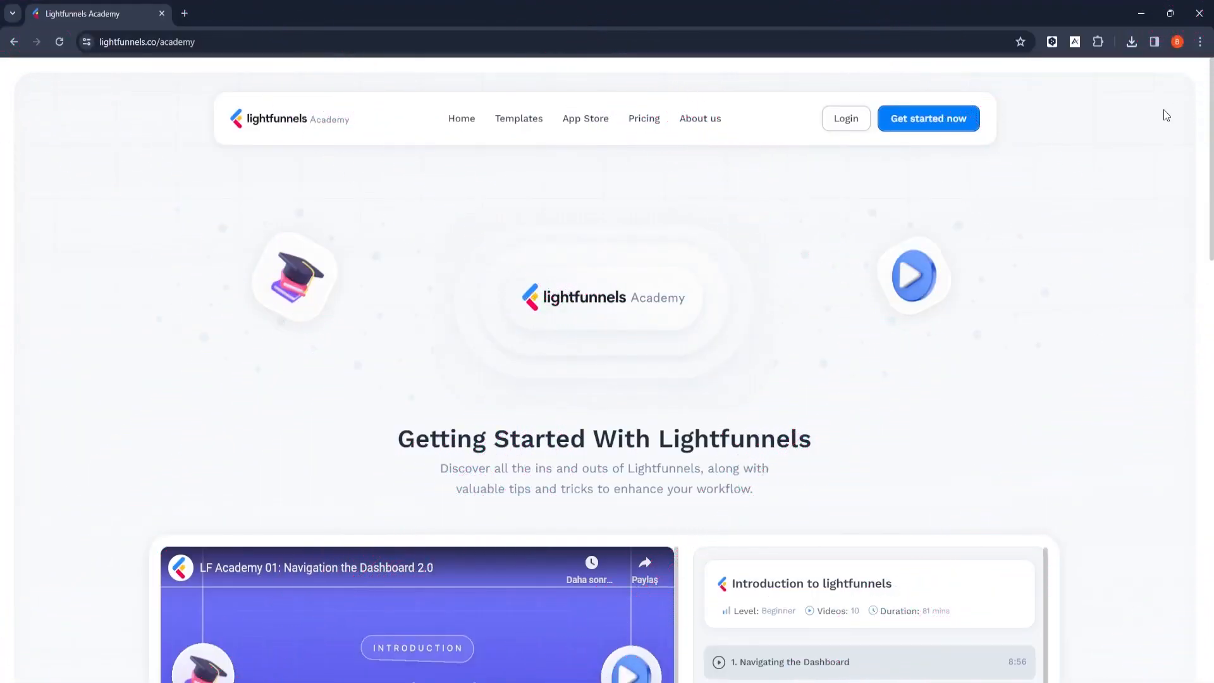
Look over the Getting Started With Lightfunnels page of the Lightfunnels Academy
{"action": "middle_click", "coordinate": [1164, 114]}
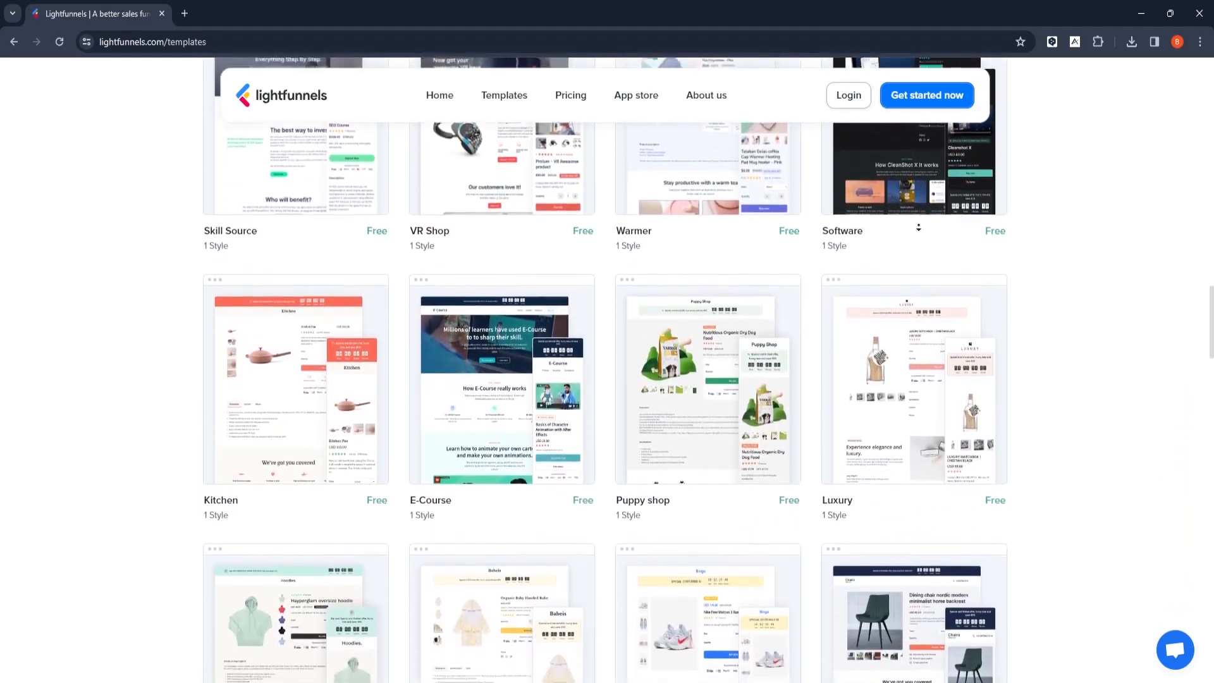
View the rest of the templates page, and open the pricing page to review the Newbie, Standard and COD plans
{"action": "scroll", "coordinate": [622, 124], "scroll_direction": "down", "scroll_amount": 5}
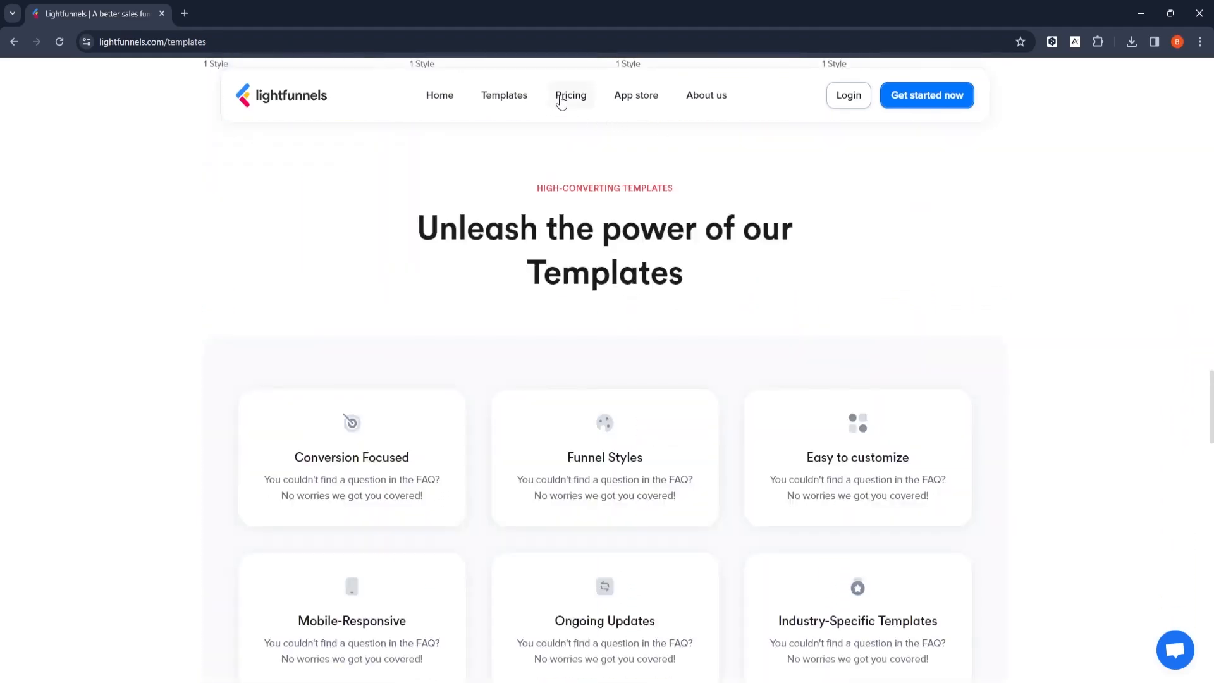
{"action": "left_click", "coordinate": [560, 98]}
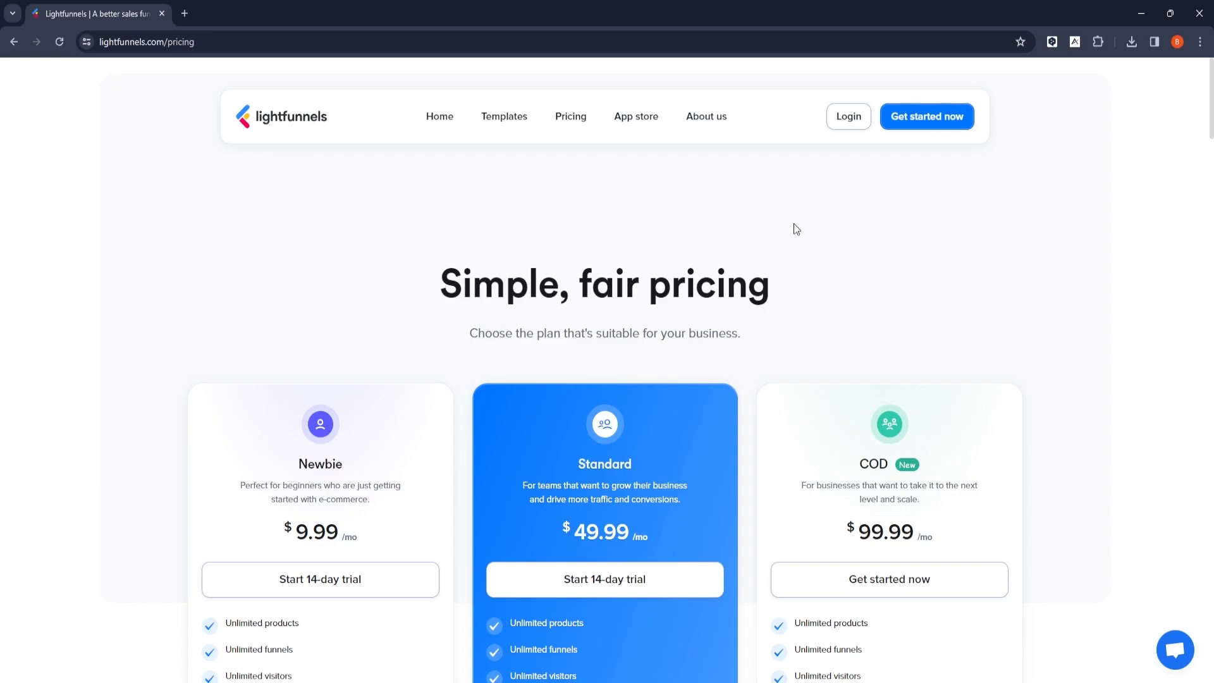
{"action": "scroll", "coordinate": [795, 222], "scroll_direction": "down", "scroll_amount": 2}
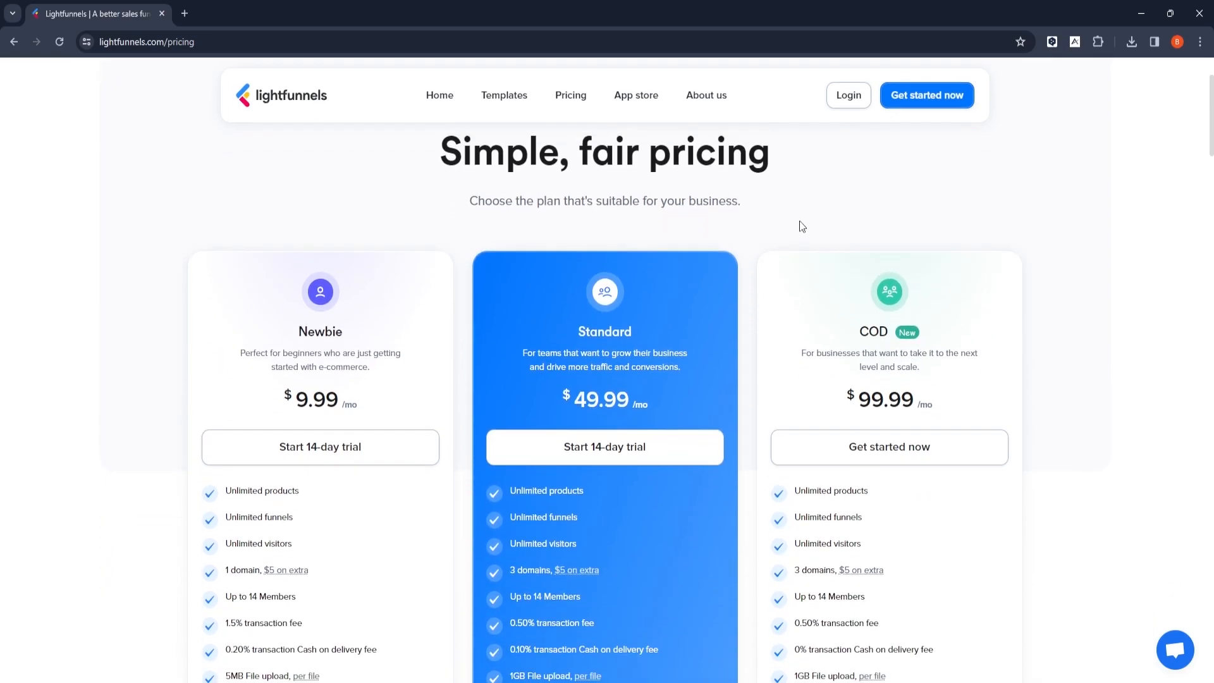